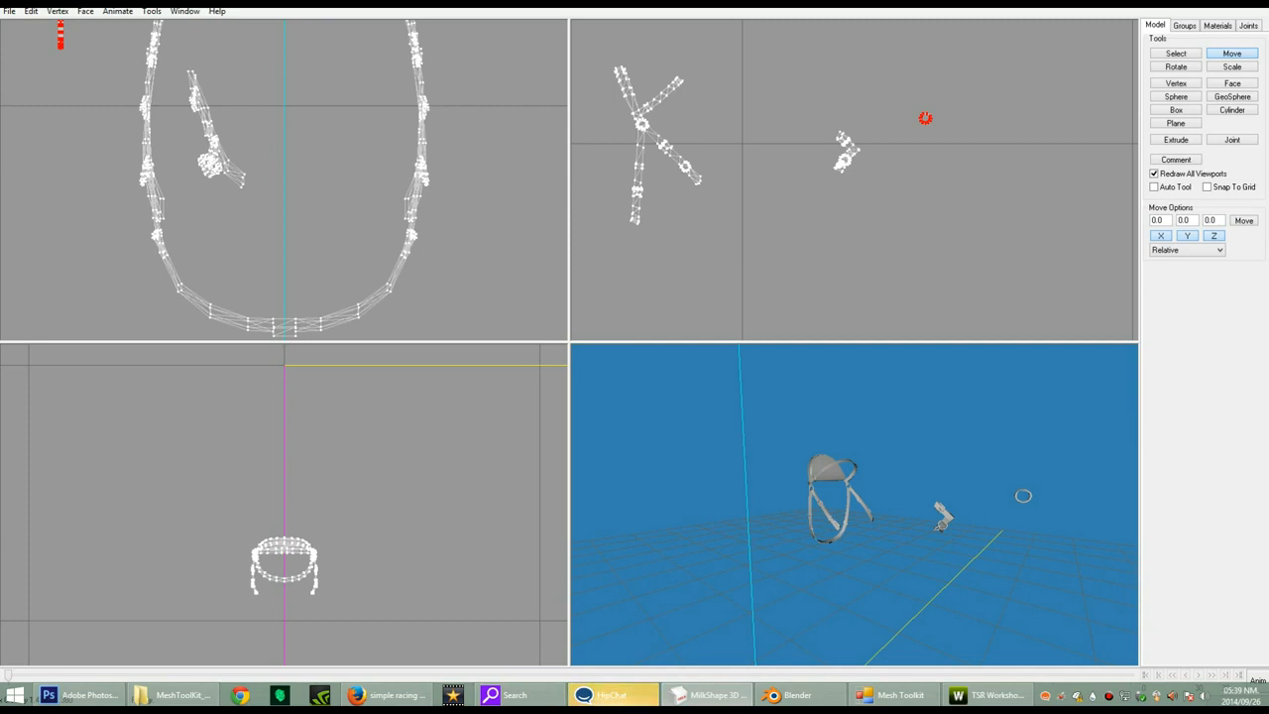
# - Switch to Firefox to examine how the ring and straps sit in the bridle reference photo, and return to MilkShape 3D
pyautogui.click(382, 694)
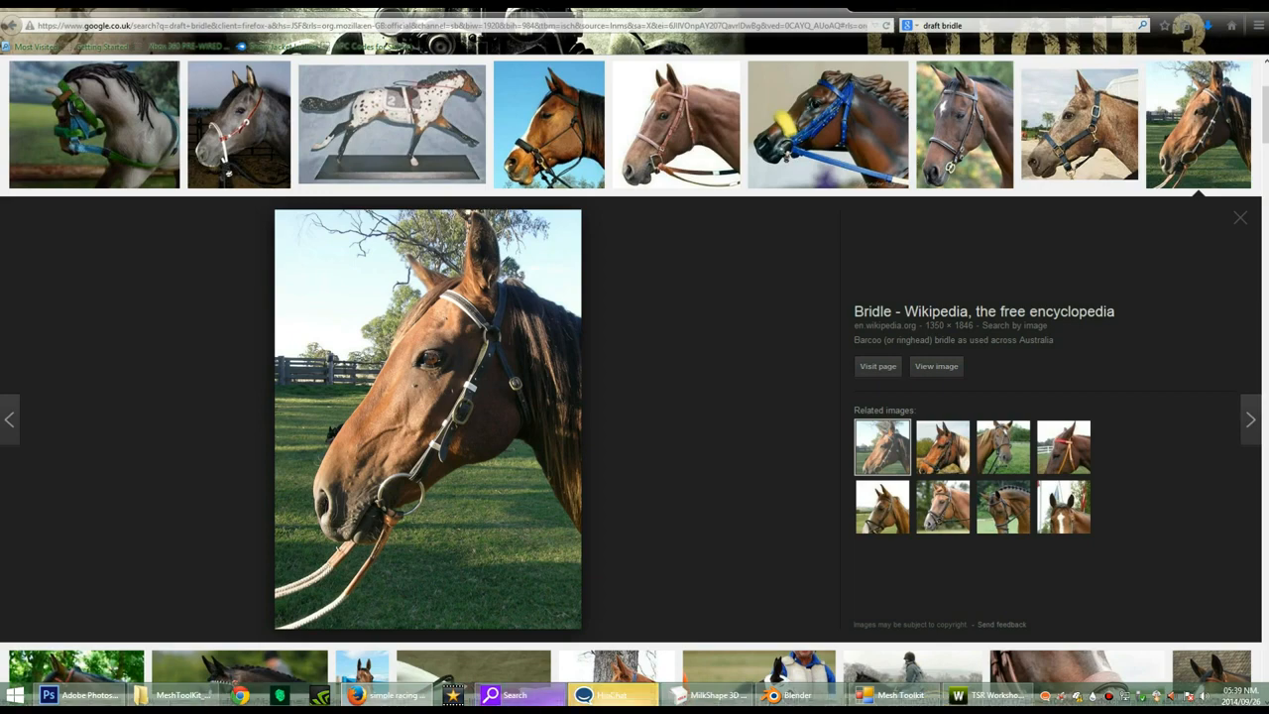
pyautogui.hotkey('alt', 'Tab')
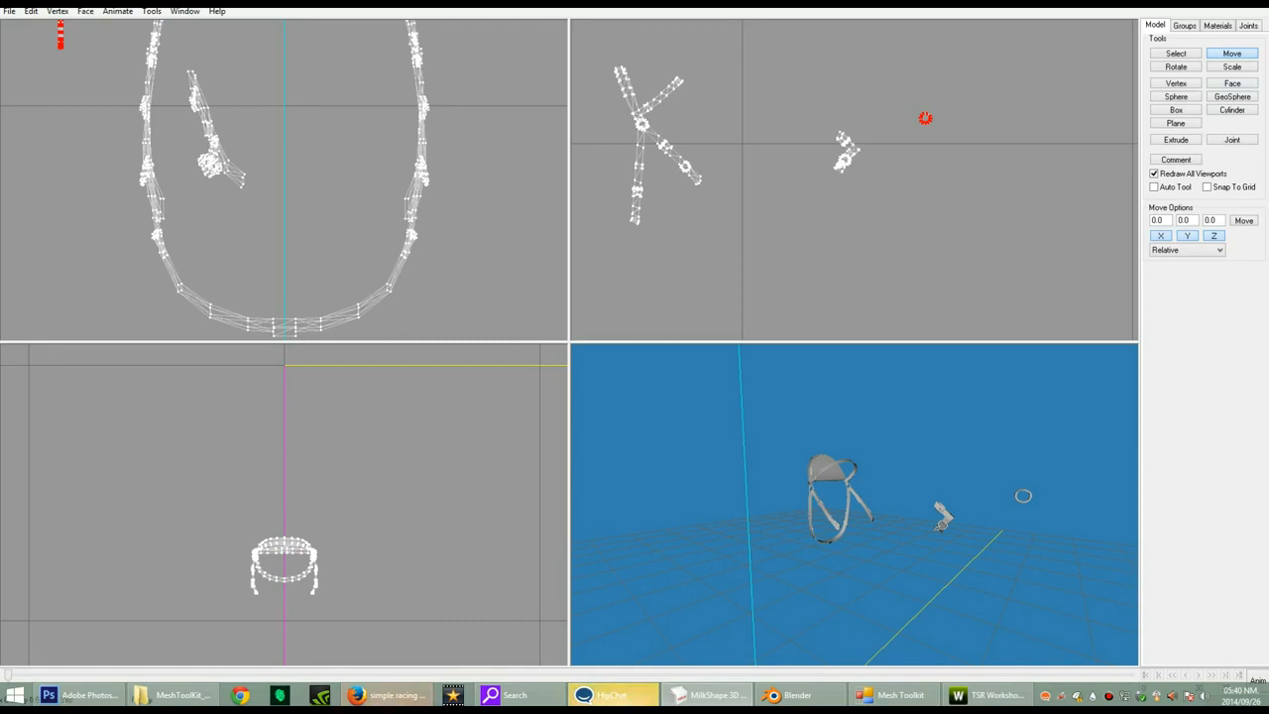
pyautogui.click(387, 694)
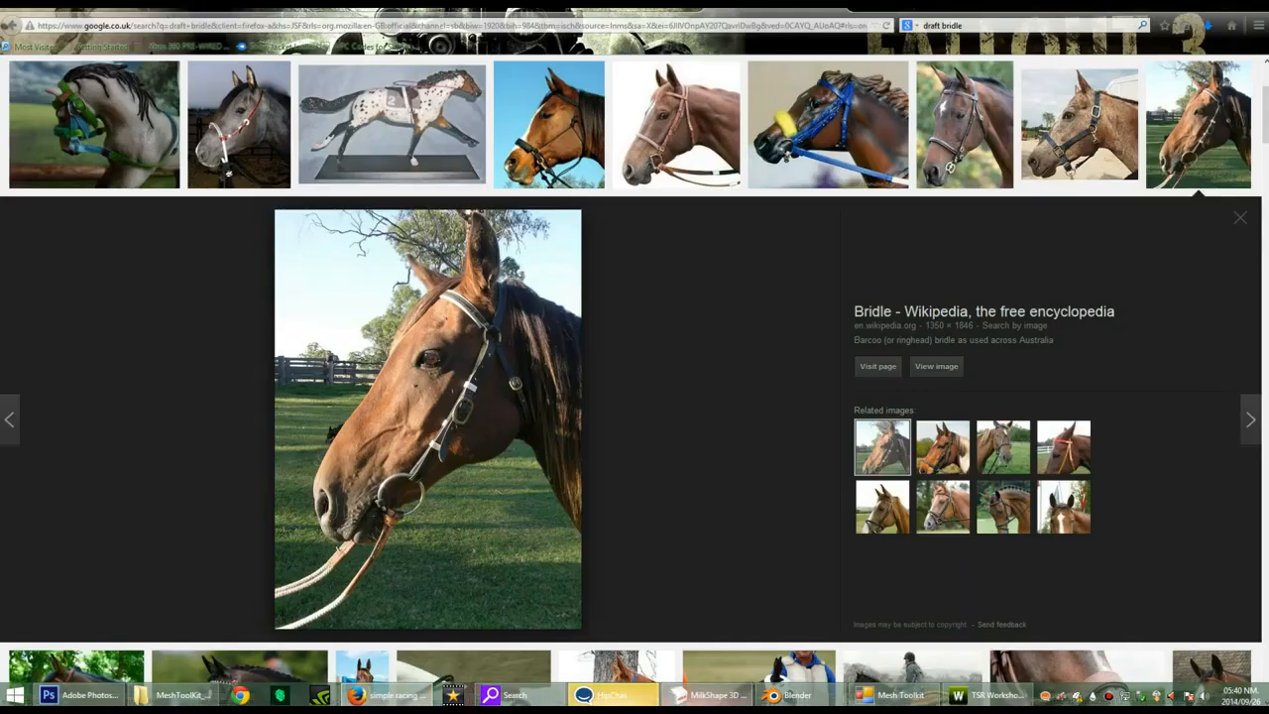
pyautogui.click(707, 694)
# - Scale the selected ring by 1.1 on X, Y and Z about its center of mass, applying it nine times
pyautogui.click(1232, 67)
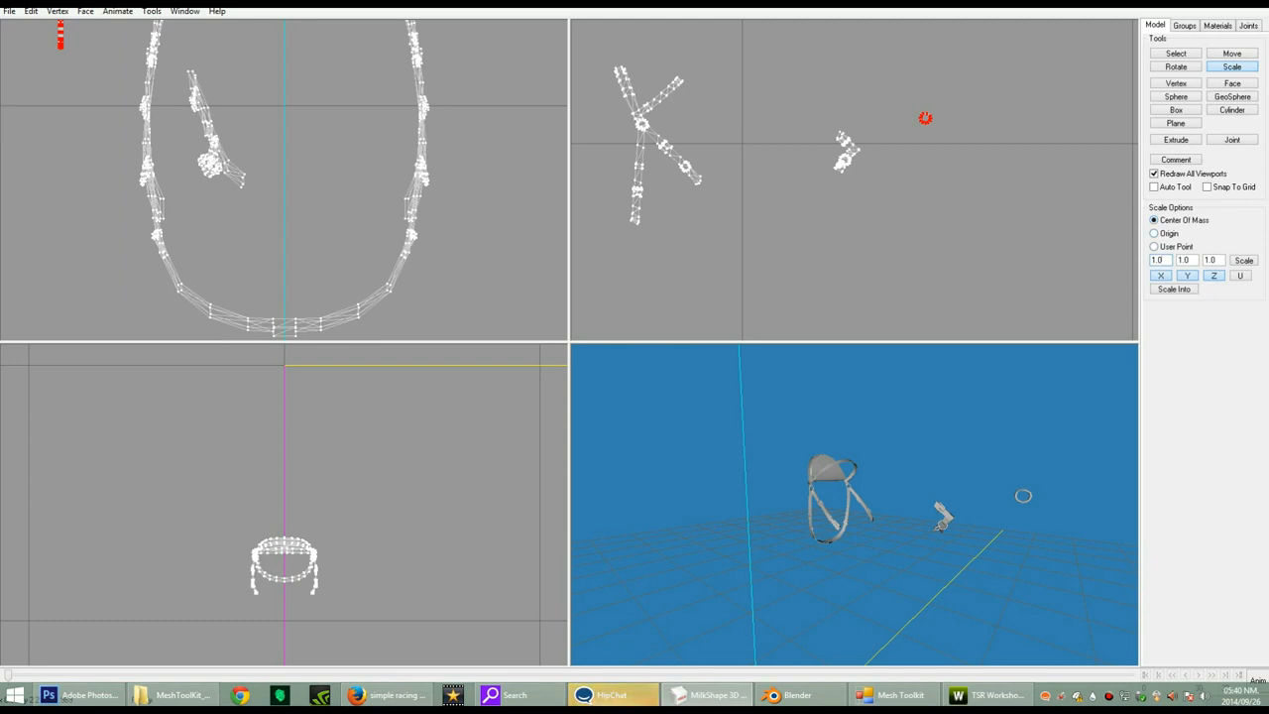
pyautogui.press('BackSpace')
pyautogui.write('1')
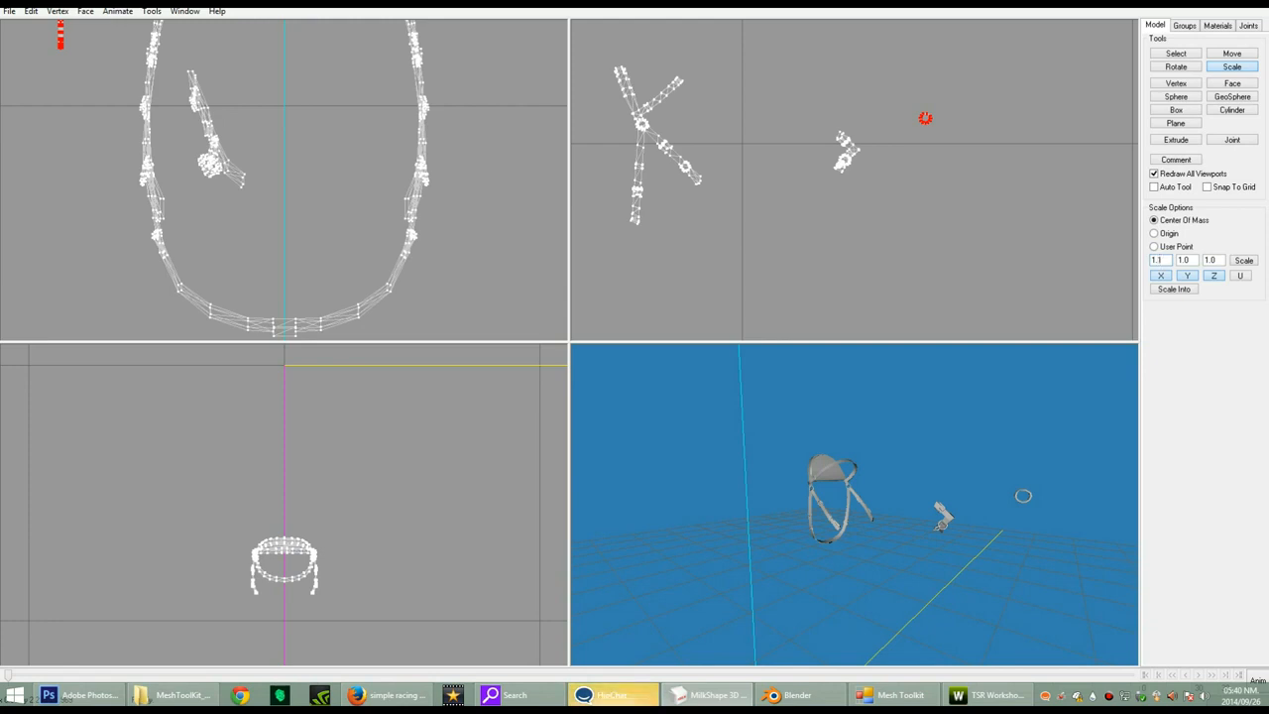
pyautogui.press('BackSpace')
pyautogui.write('1')
pyautogui.press('BackSpace')
pyautogui.write('1')
pyautogui.click(1244, 261)
pyautogui.click(1243, 261)
pyautogui.click(1244, 260)
pyautogui.click(1244, 260)
pyautogui.click(1244, 260)
pyautogui.click(1244, 261)
pyautogui.click(1244, 261)
pyautogui.click(1244, 261)
pyautogui.click(1244, 261)
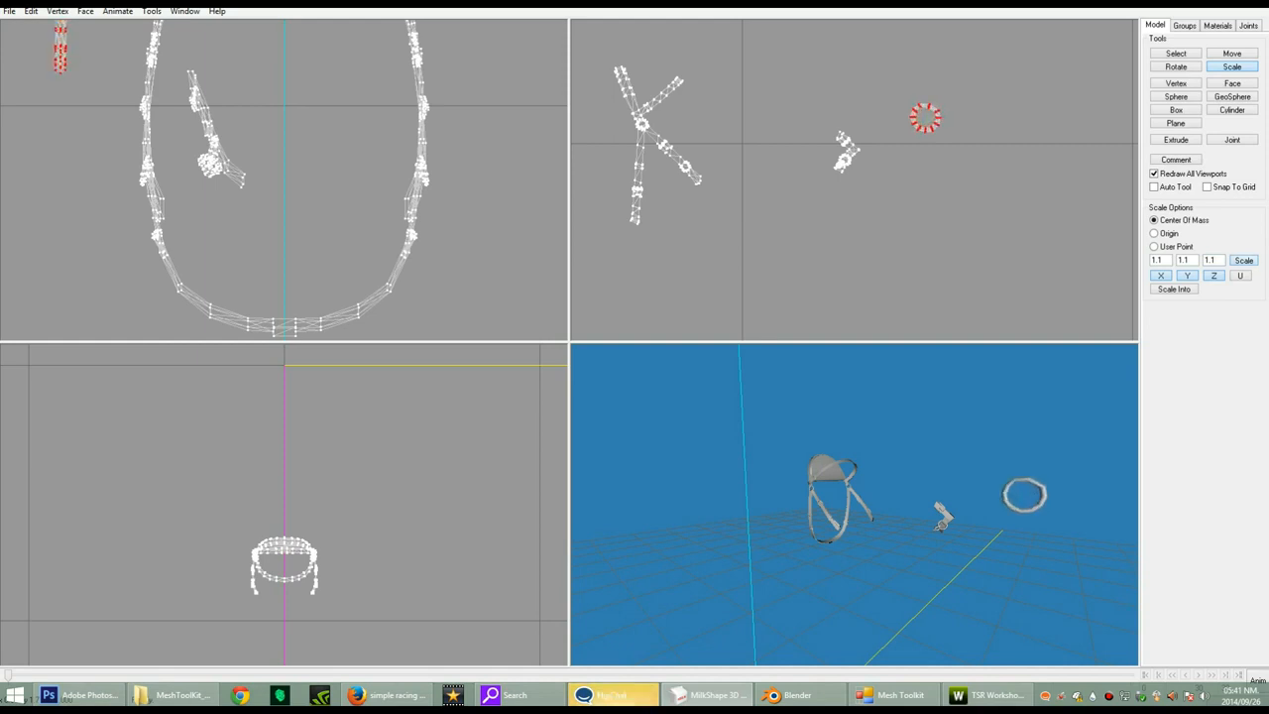
# - Move the enlarged ring beside the lower end of the bridle's cheek strap, aligning it in the side and front views
pyautogui.click(1232, 54)
pyautogui.moveTo(1011, 164); pyautogui.dragTo(821, 240)
pyautogui.moveTo(208, 298); pyautogui.dragTo(305, 282)
pyautogui.moveTo(773, 525); pyautogui.dragTo(803, 515)
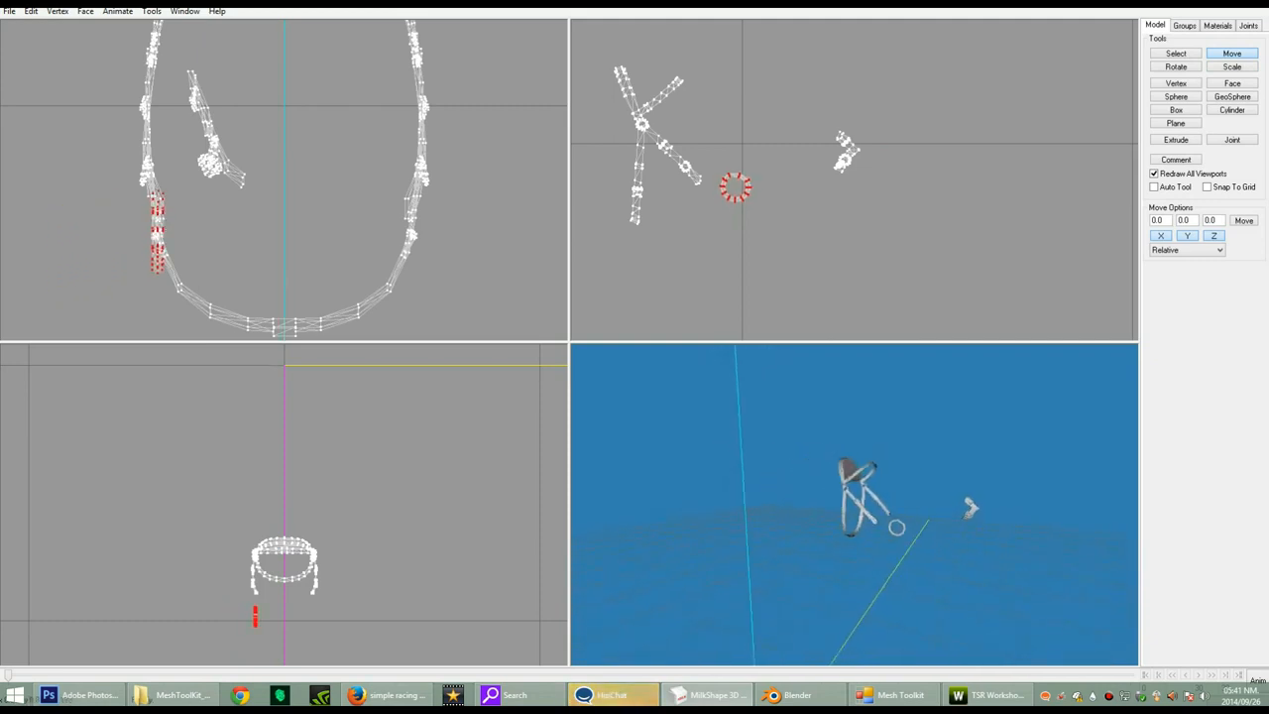
# - Unhide the horse head group to compare the ring's placement with the head
pyautogui.click(1184, 26)
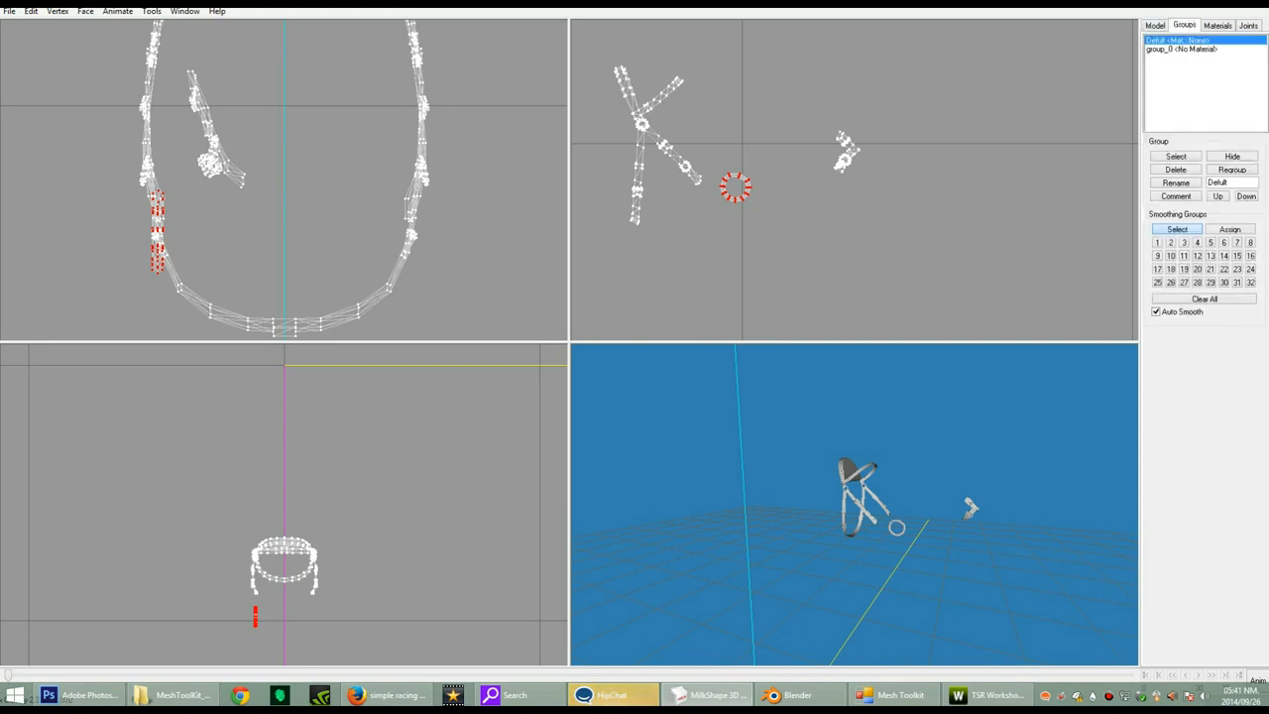
pyautogui.click(1231, 156)
pyautogui.moveTo(969, 508); pyautogui.dragTo(872, 476)
pyautogui.moveTo(936, 565); pyautogui.dragTo(1001, 575)
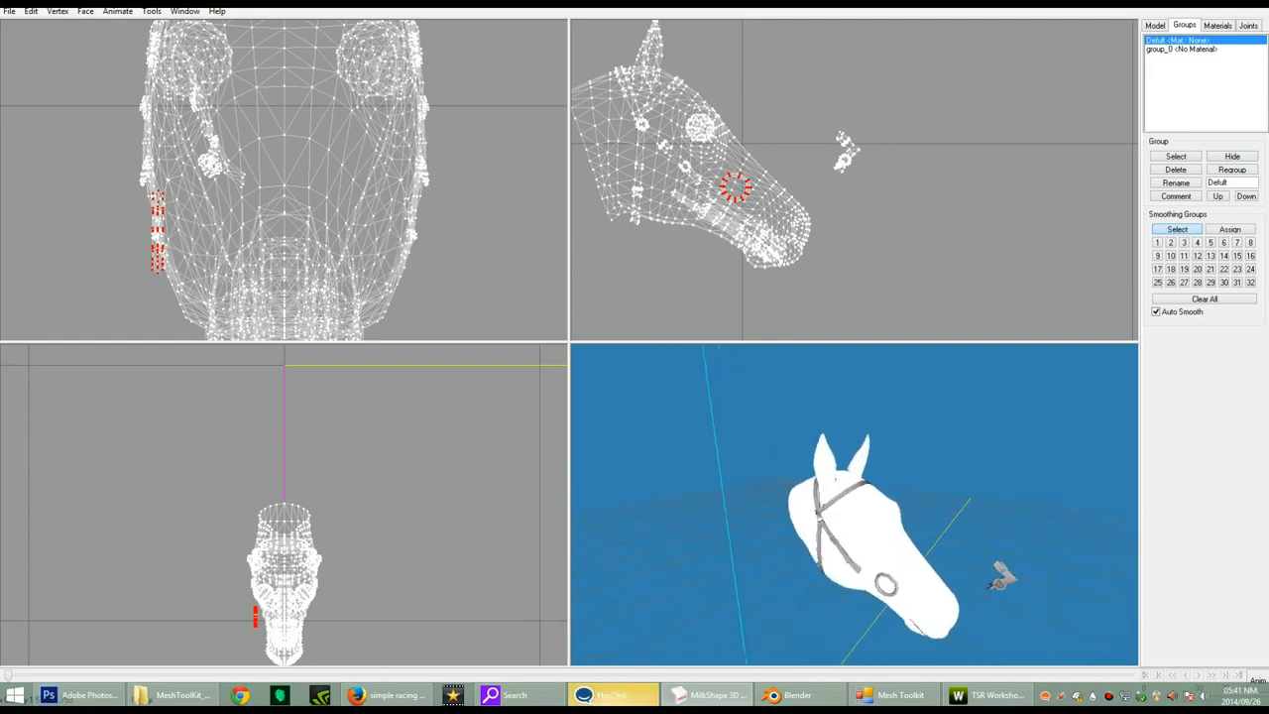
pyautogui.press('F2')
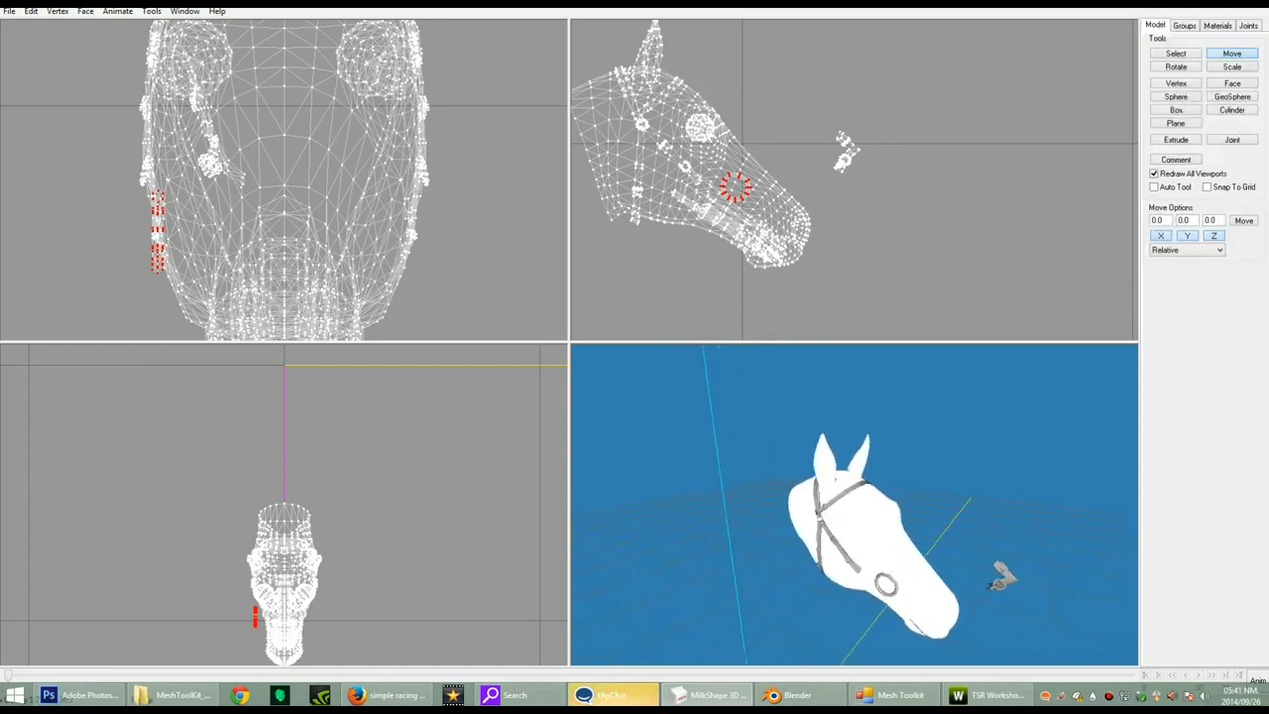
pyautogui.moveTo(999, 574); pyautogui.dragTo(973, 523)
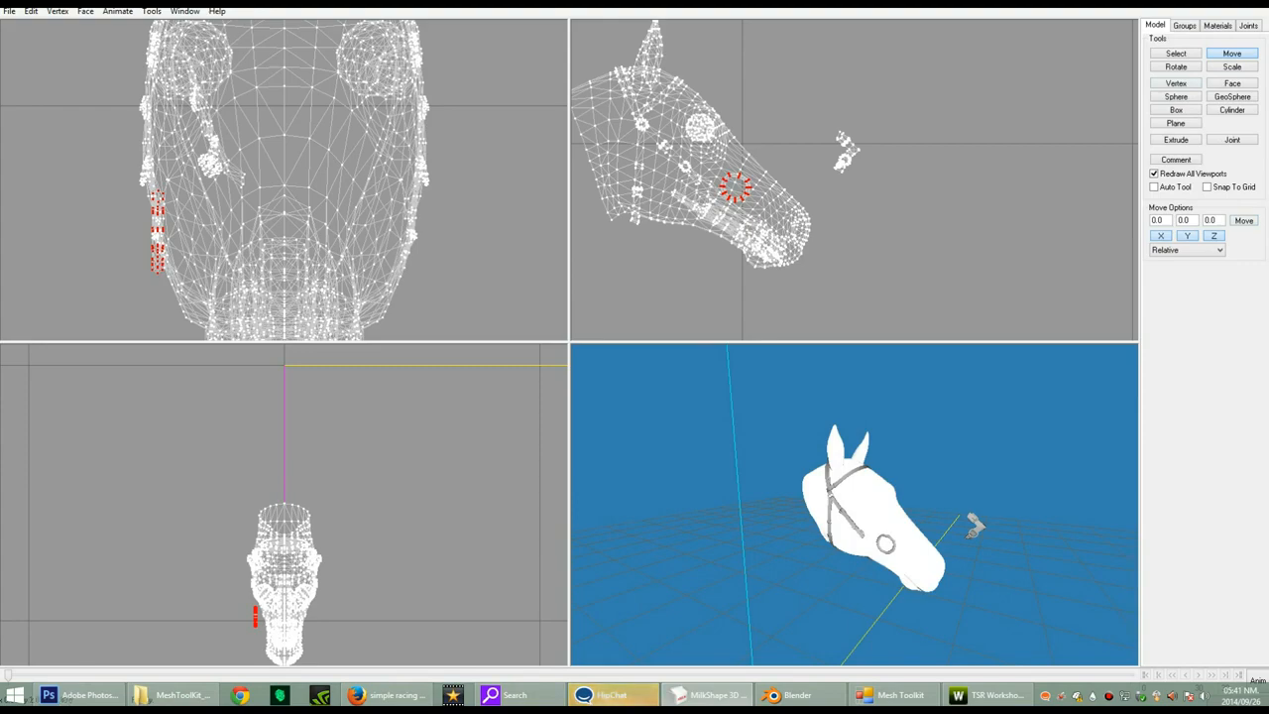
# - Switch to Firefox to compare the ring's size with the bridle reference photo, check HipChat, and return to MilkShape 3D
pyautogui.click(385, 694)
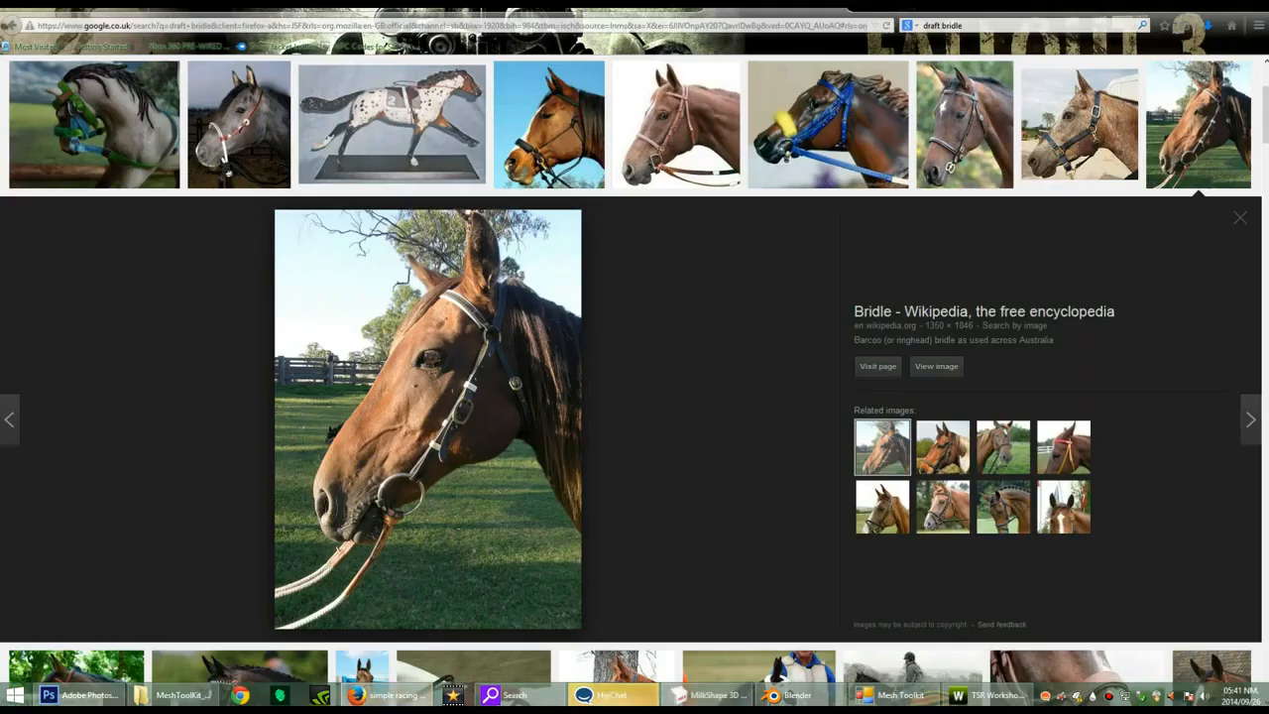
pyautogui.moveTo(611, 695)
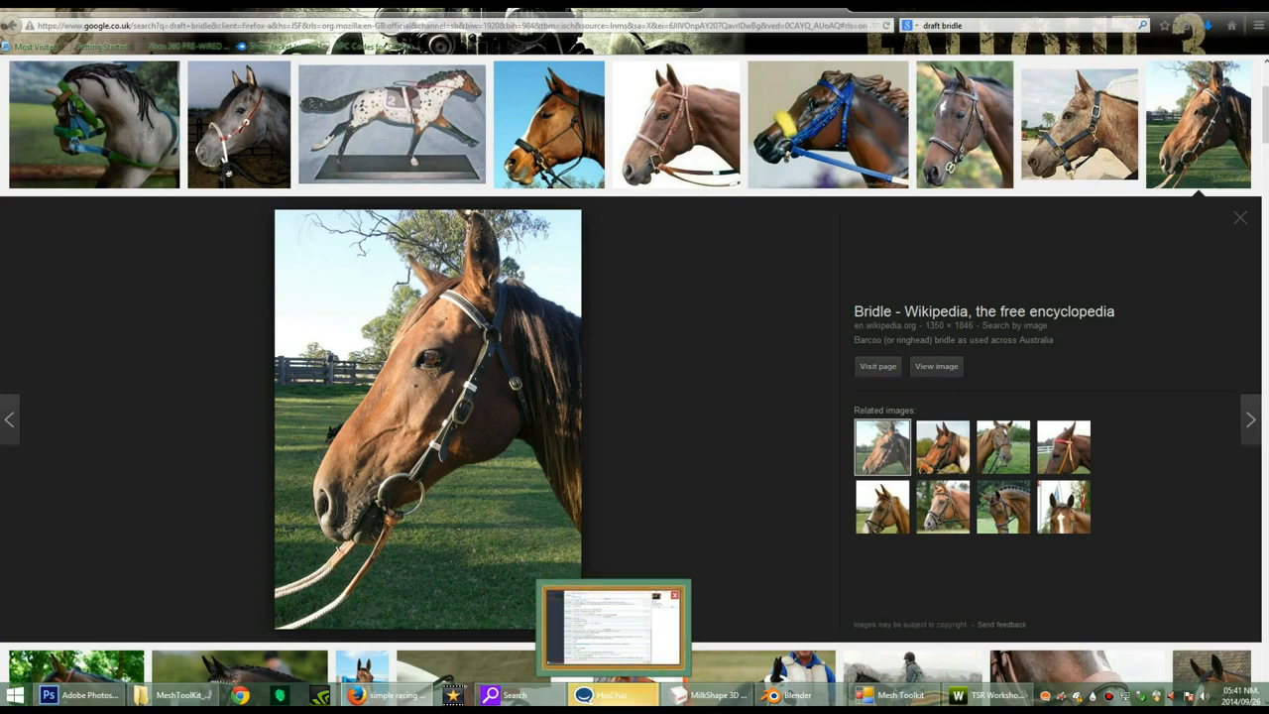
pyautogui.click(612, 695)
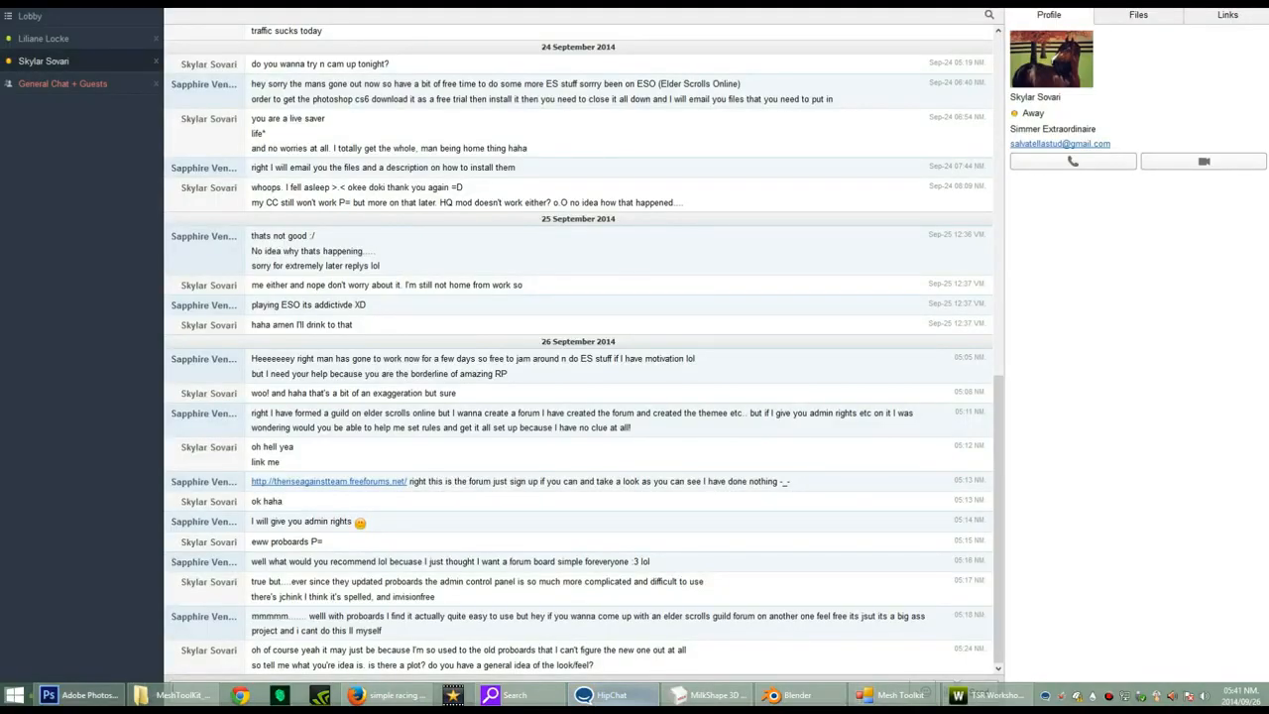
pyautogui.click(585, 695)
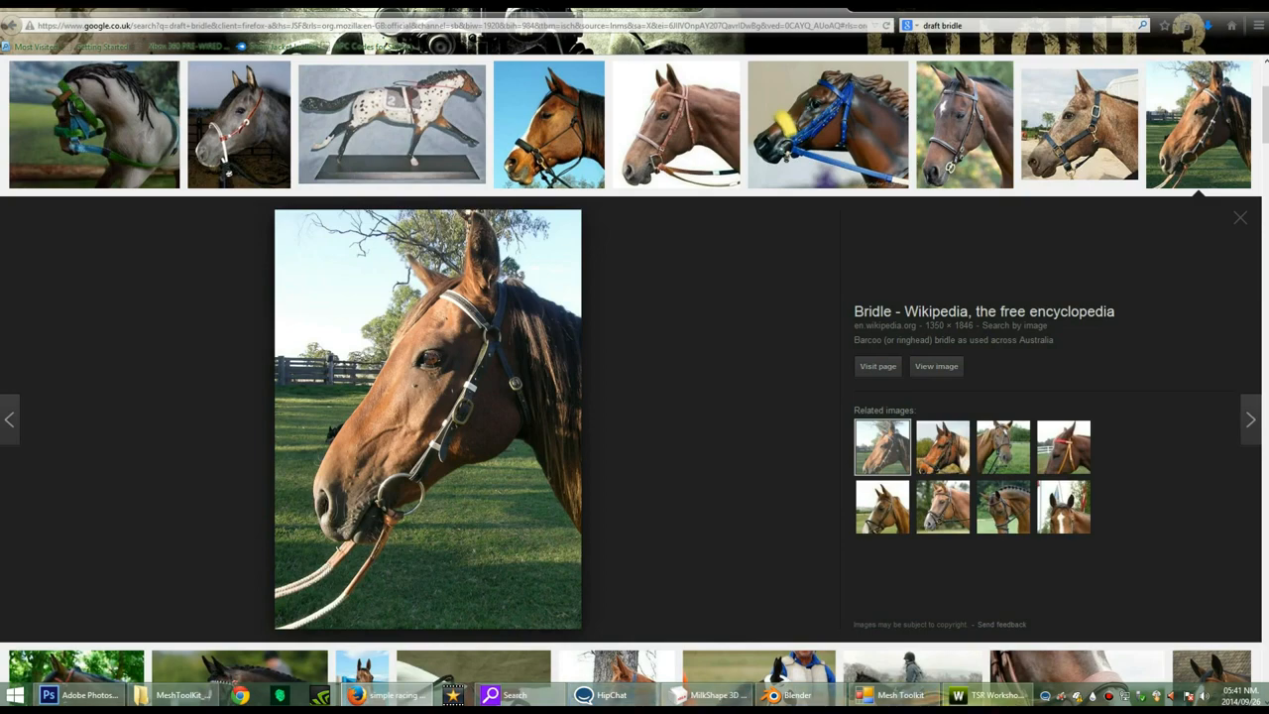
pyautogui.click(709, 695)
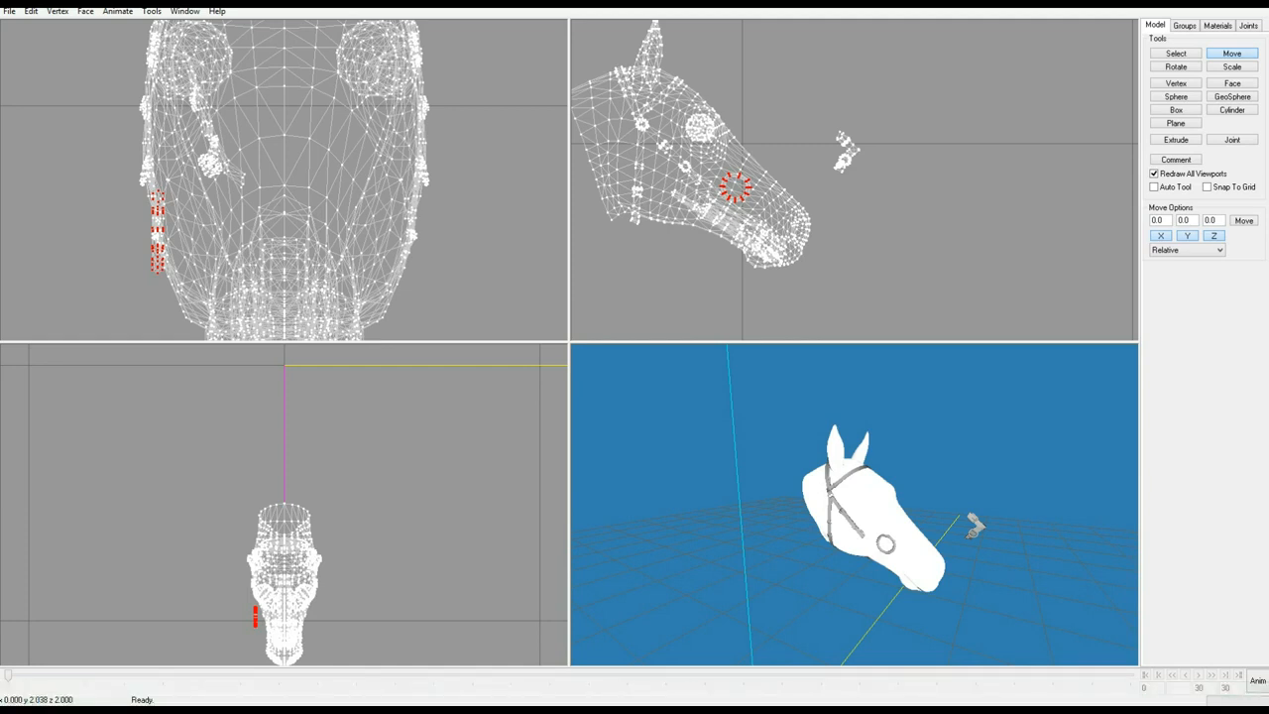
# - Scale the ring by 1.1 on all axes four times and undo the last scaling
pyautogui.click(1230, 67)
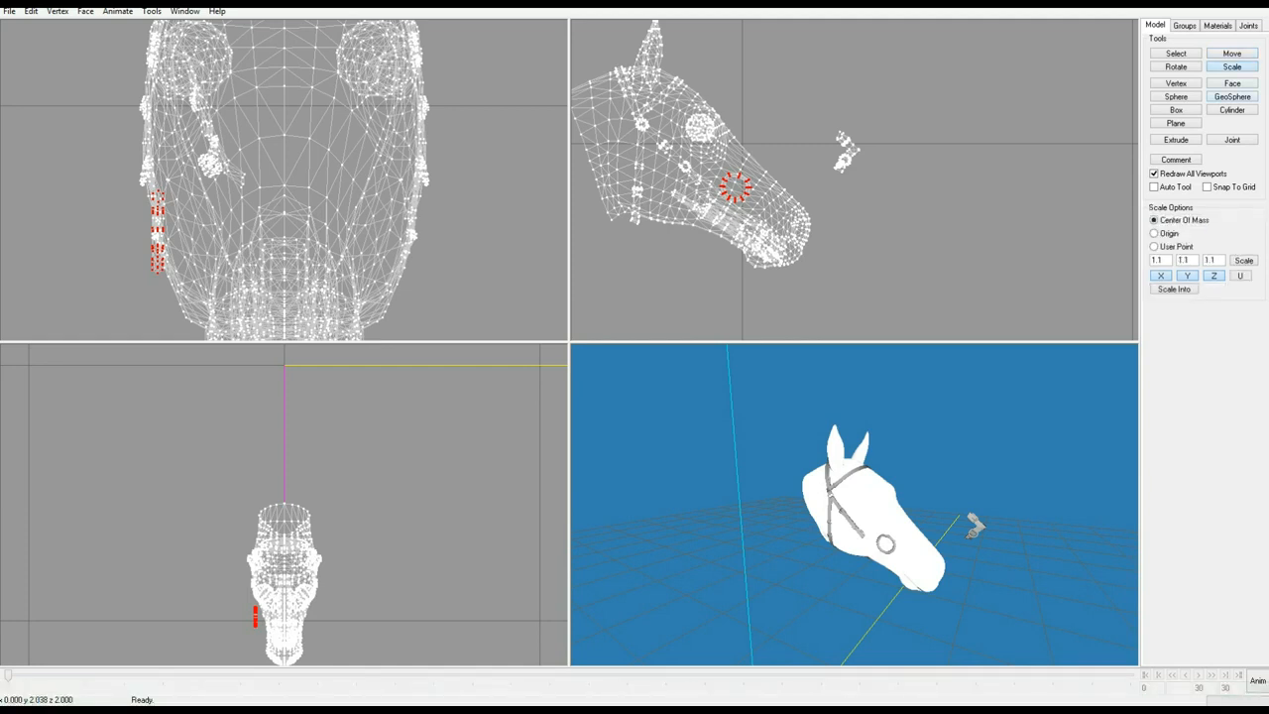
pyautogui.click(1243, 261)
pyautogui.click(1244, 261)
pyautogui.click(1243, 261)
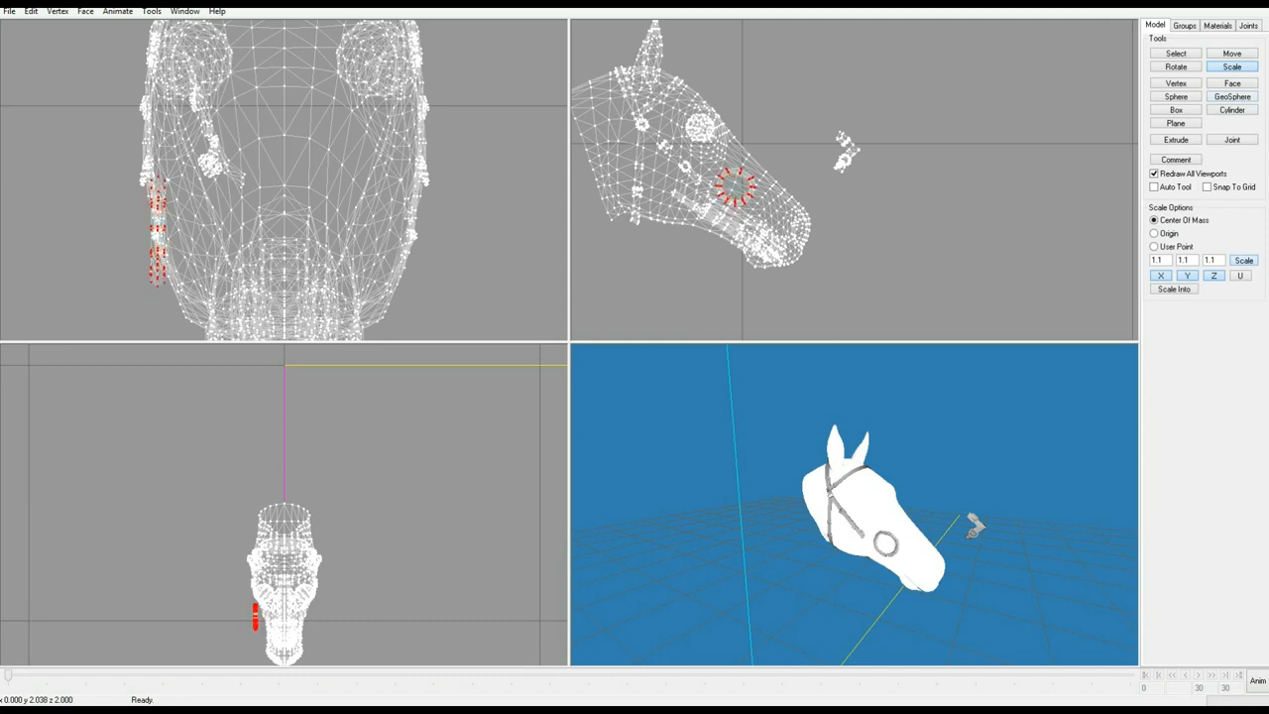
pyautogui.click(1244, 260)
pyautogui.moveTo(971, 524); pyautogui.dragTo(944, 490)
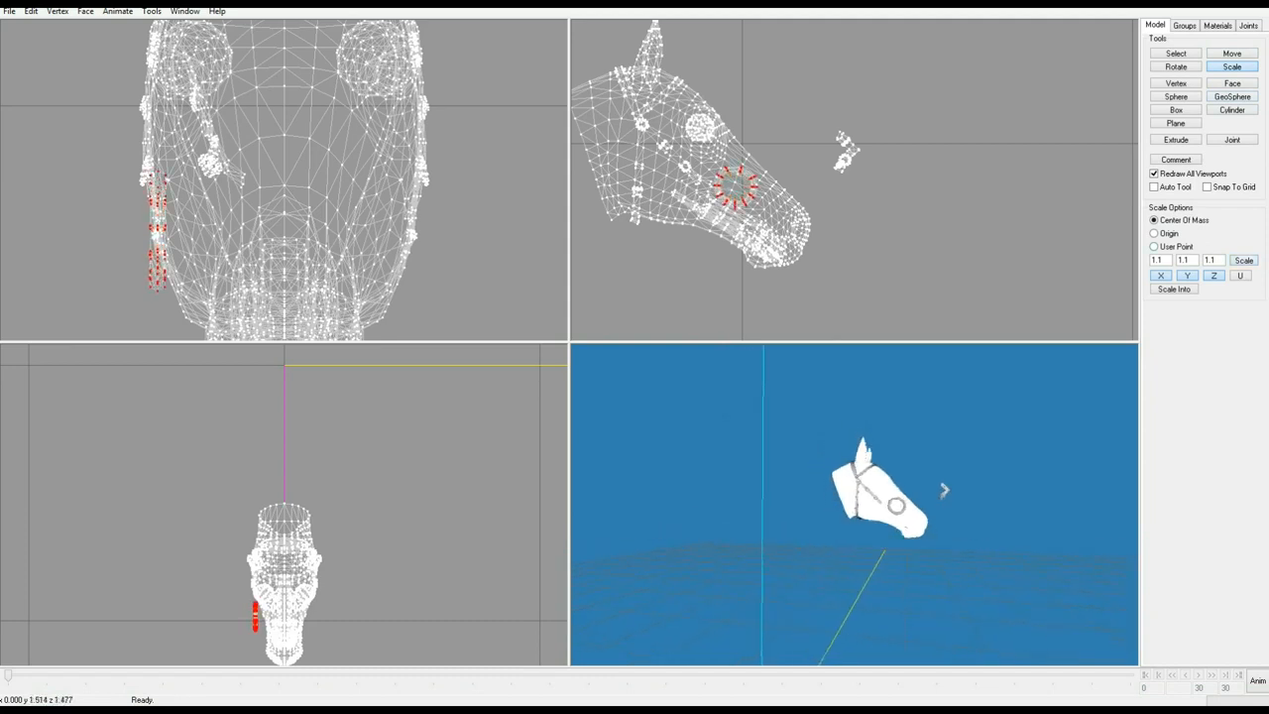
pyautogui.hotkey('ctrl', 'z')
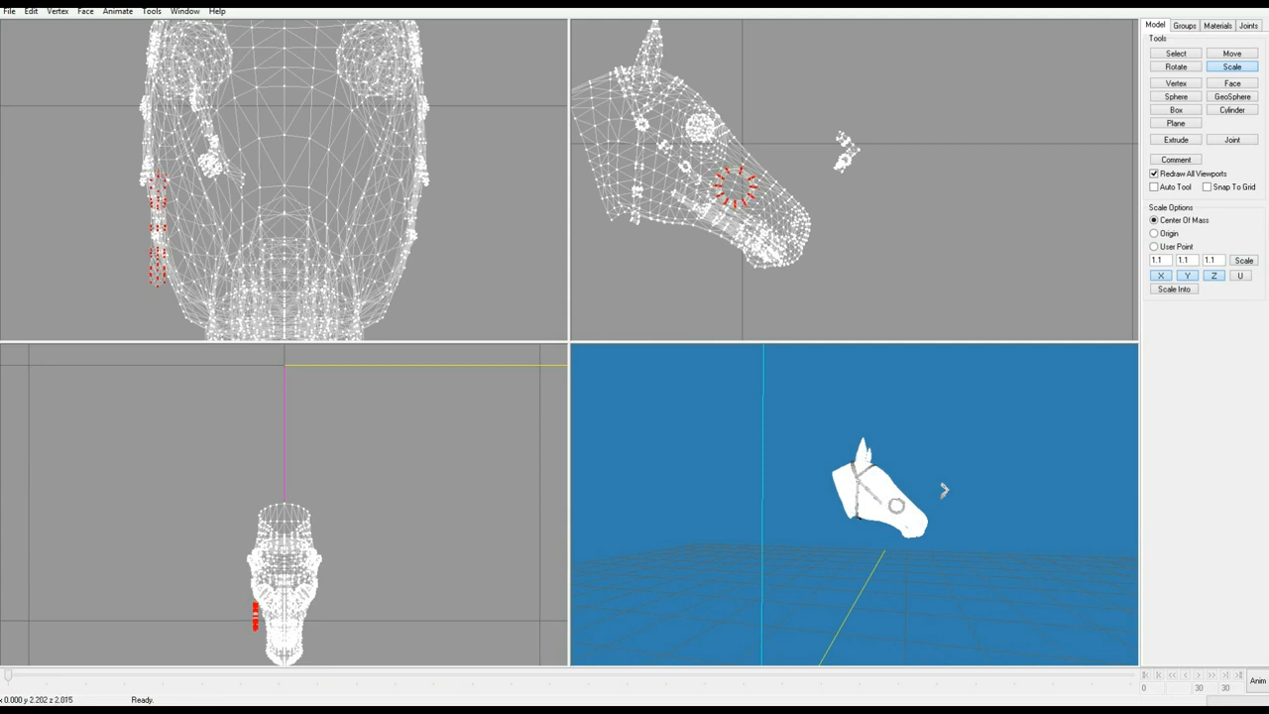
# - Move the ring down in the side view to the corner of the horse's mouth
pyautogui.click(1232, 54)
pyautogui.moveTo(950, 111); pyautogui.dragTo(956, 147)
pyautogui.moveTo(964, 515); pyautogui.dragTo(1137, 452)
pyautogui.scroll(3, 914, 503)
pyautogui.scroll(-1, 914, 504)
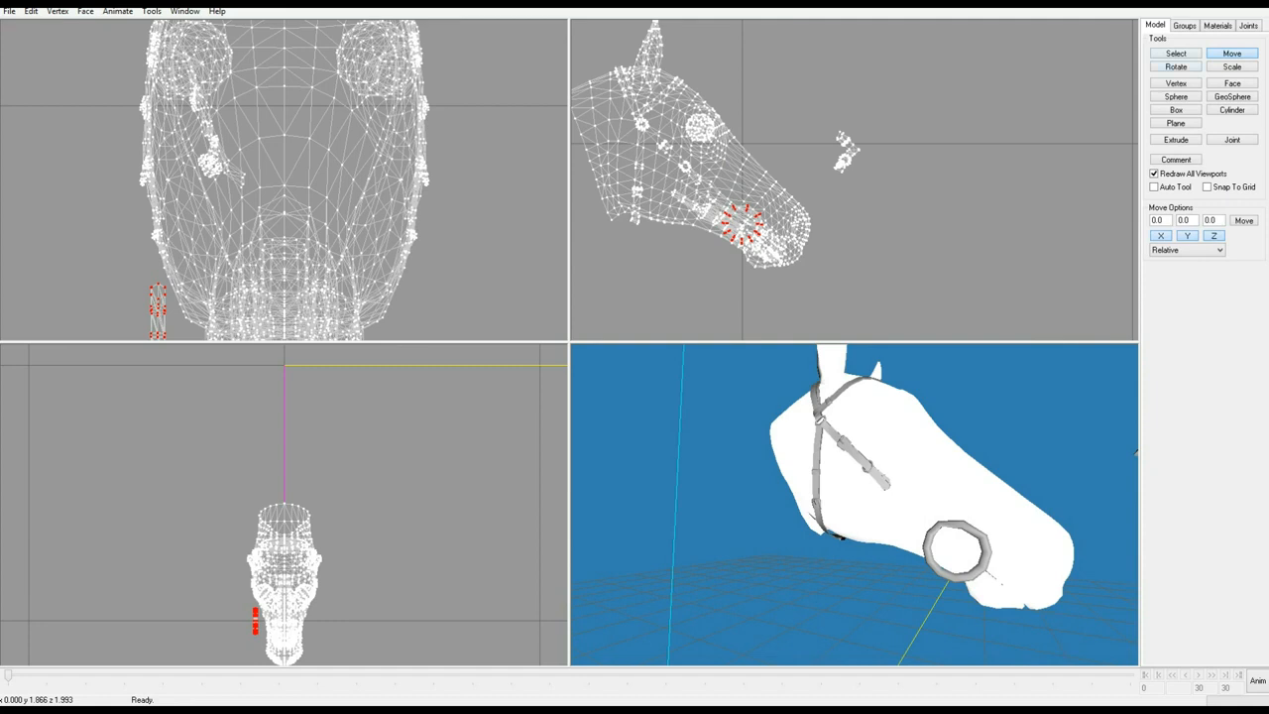
# - Move the ring sideways in the front view until it sits against the side of the muzzle
pyautogui.press('r')
pyautogui.moveTo(1119, 450); pyautogui.dragTo(783, 515)
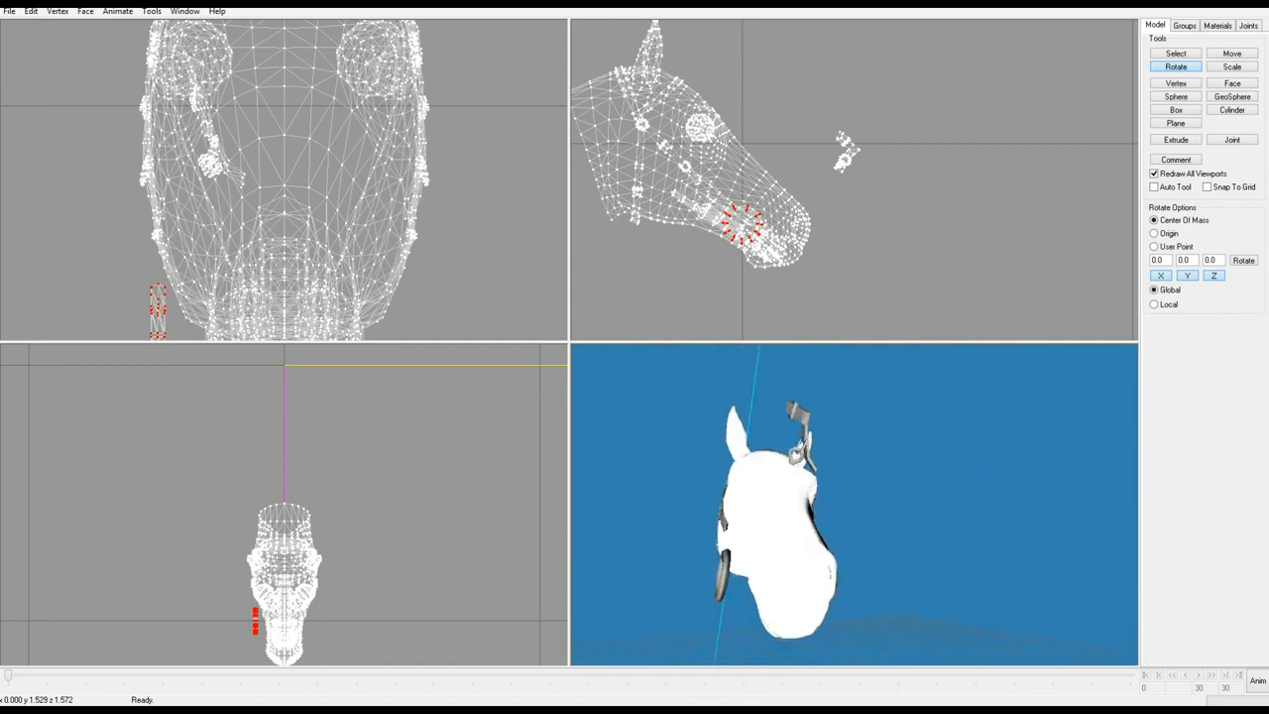
pyautogui.moveTo(783, 515); pyautogui.dragTo(862, 502)
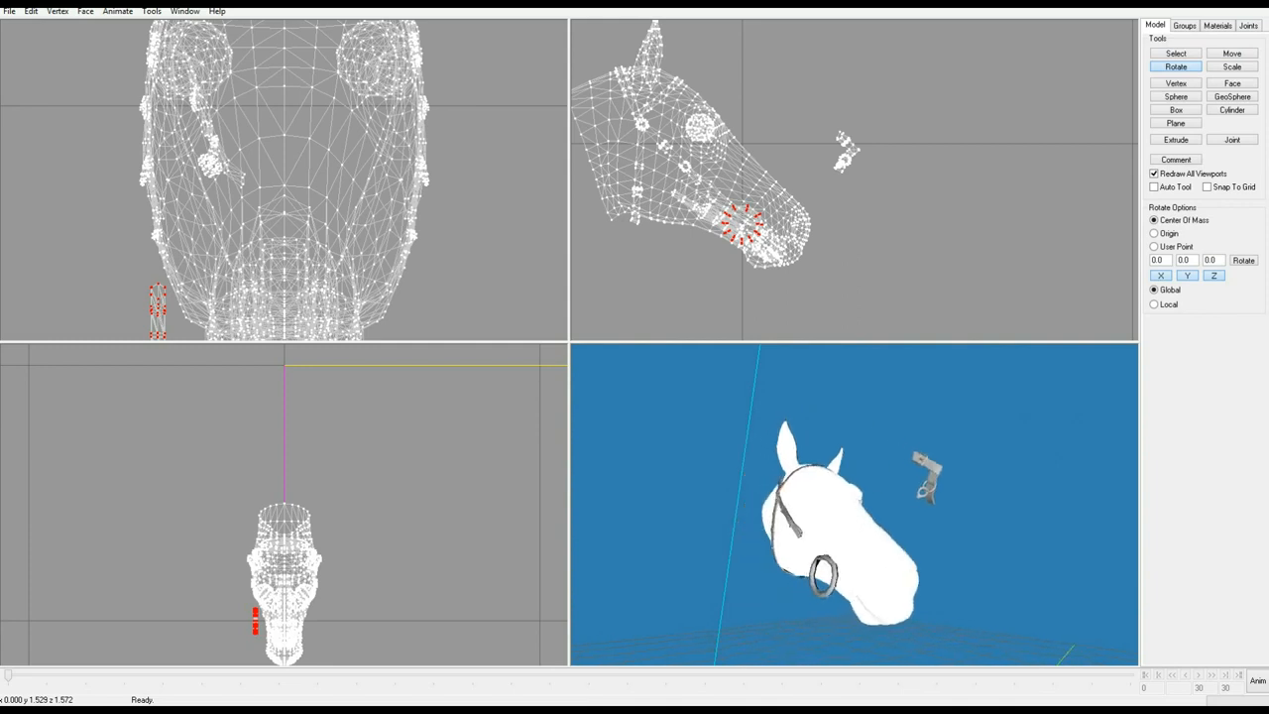
pyautogui.keyDown('ctrl'); pyautogui.moveTo(380, 216); pyautogui.dragTo(386, 210); pyautogui.keyUp('ctrl')
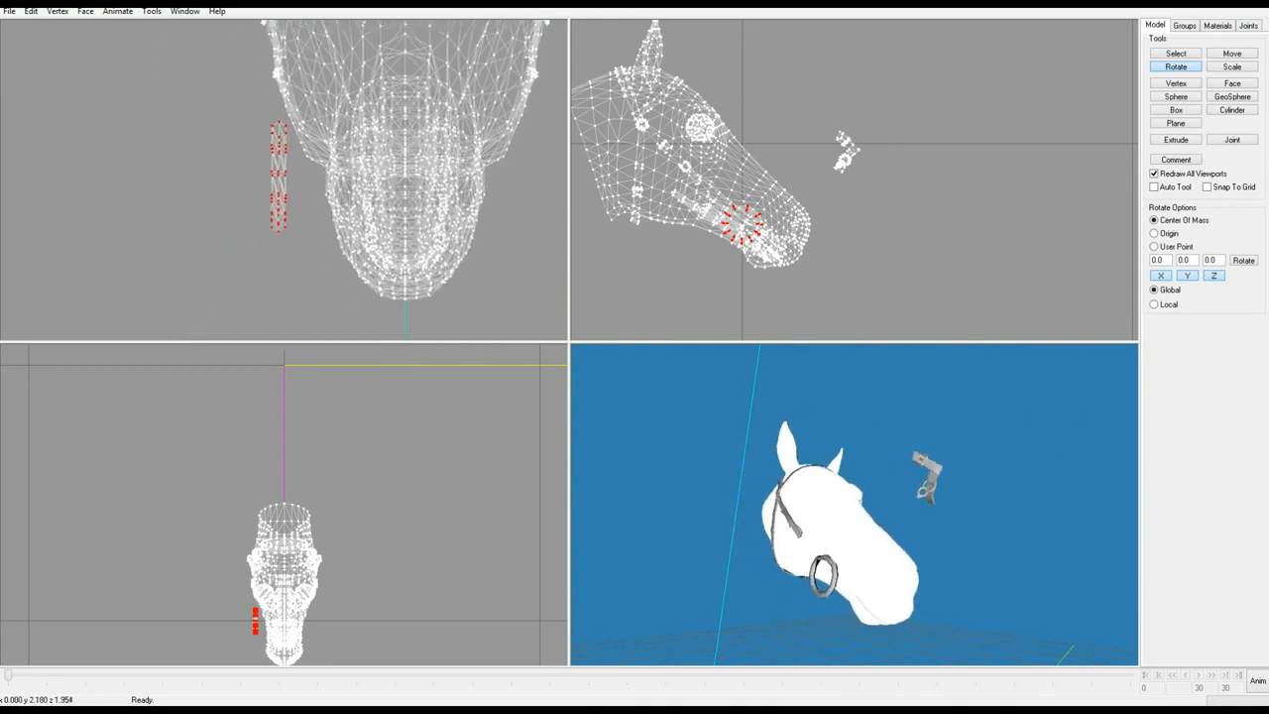
pyautogui.click(1232, 53)
pyautogui.moveTo(289, 264); pyautogui.dragTo(341, 265)
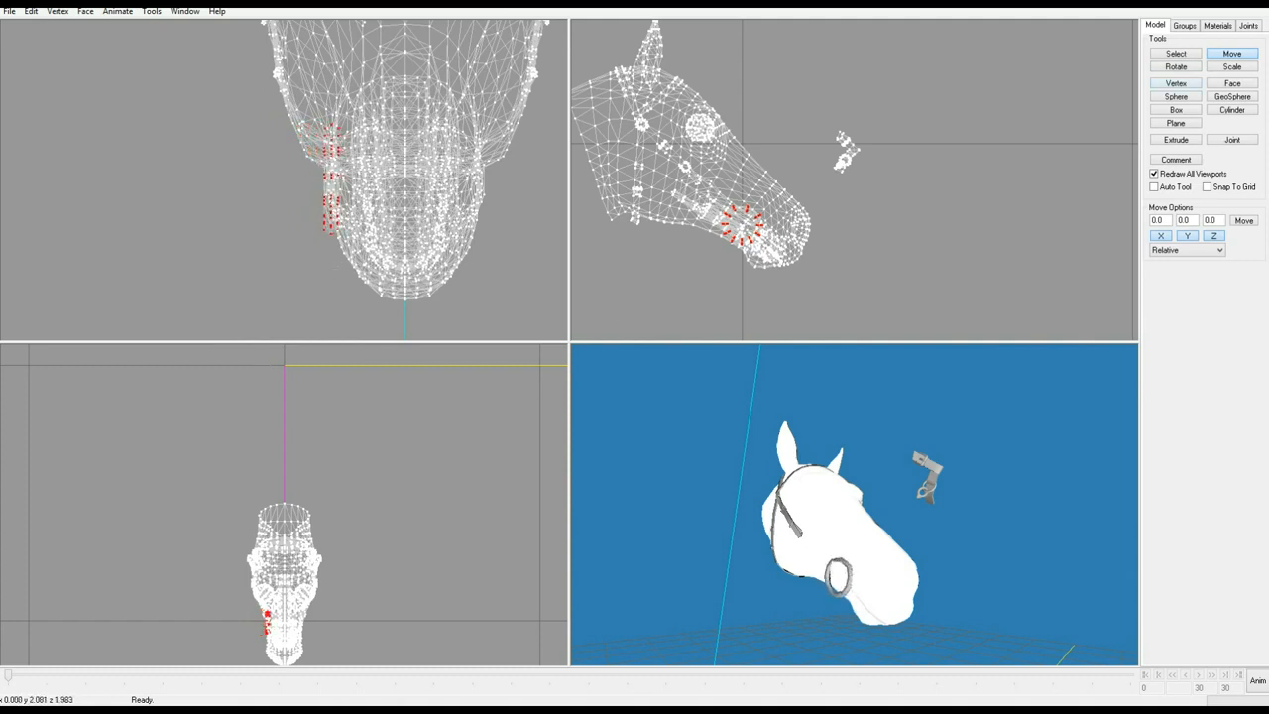
# - Rotate the ring about its center of mass in the top view to adjust its angle against the muzzle
pyautogui.click(1176, 66)
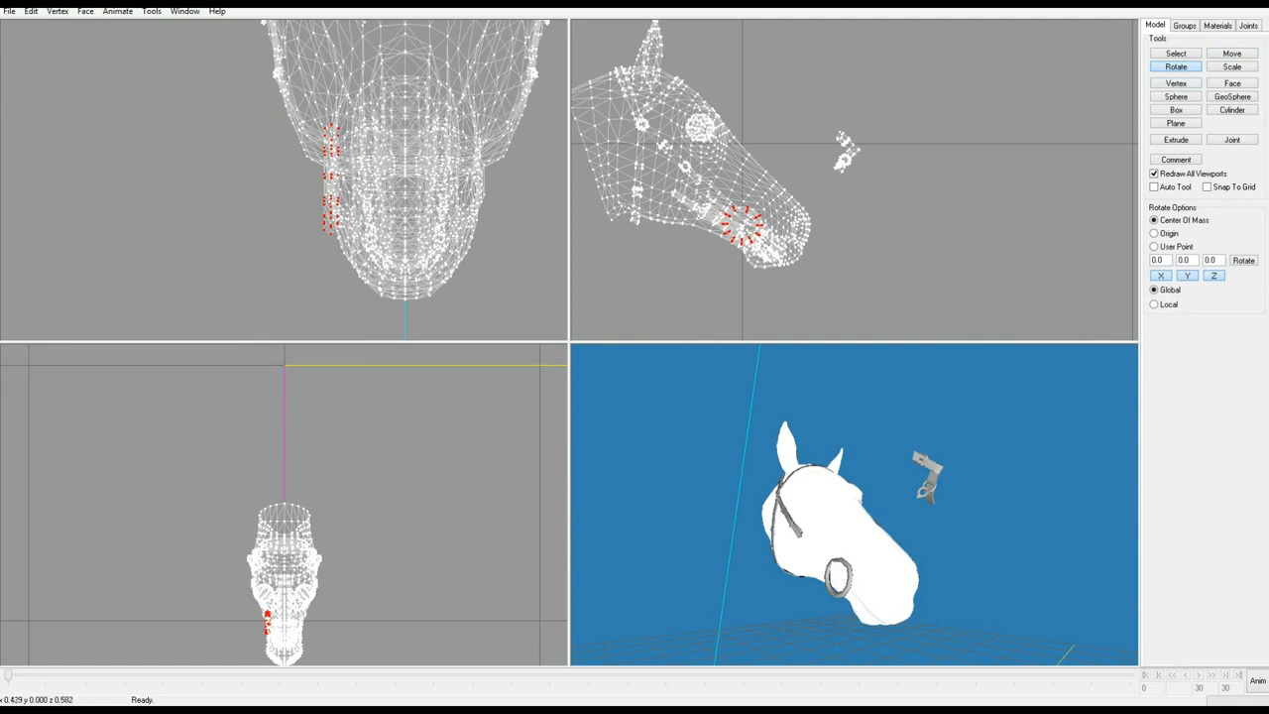
pyautogui.moveTo(301, 614); pyautogui.dragTo(389, 460, button='middle')
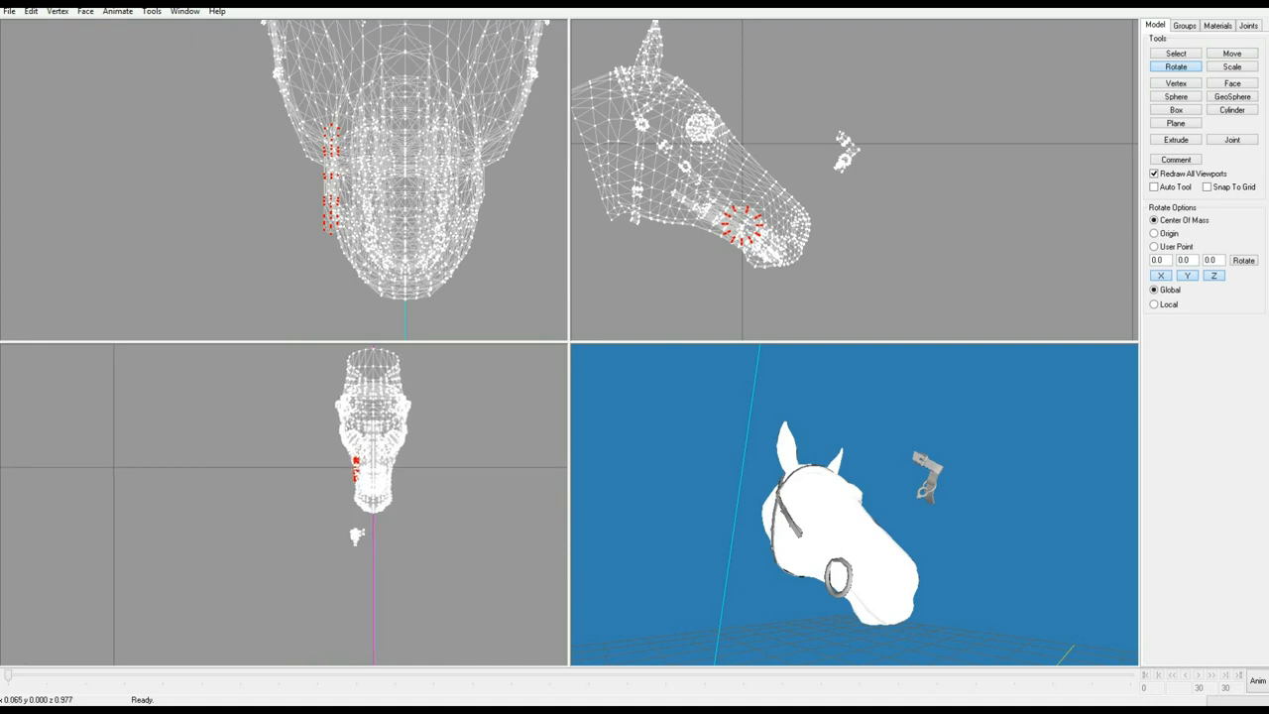
pyautogui.scroll(7, 390, 460)
pyautogui.scroll(7, 401, 457)
pyautogui.scroll(4, 400, 457)
pyautogui.moveTo(417, 443); pyautogui.dragTo(299, 511, button='middle')
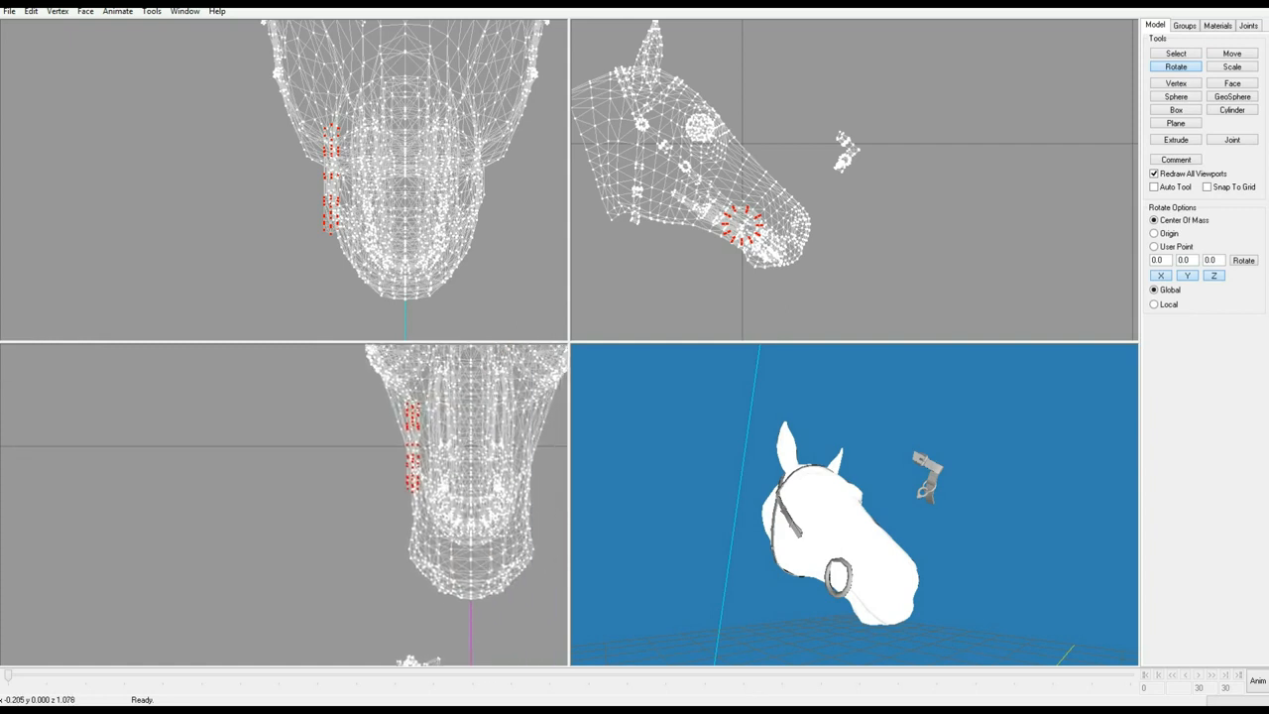
pyautogui.moveTo(452, 544); pyautogui.dragTo(440, 556, button='middle')
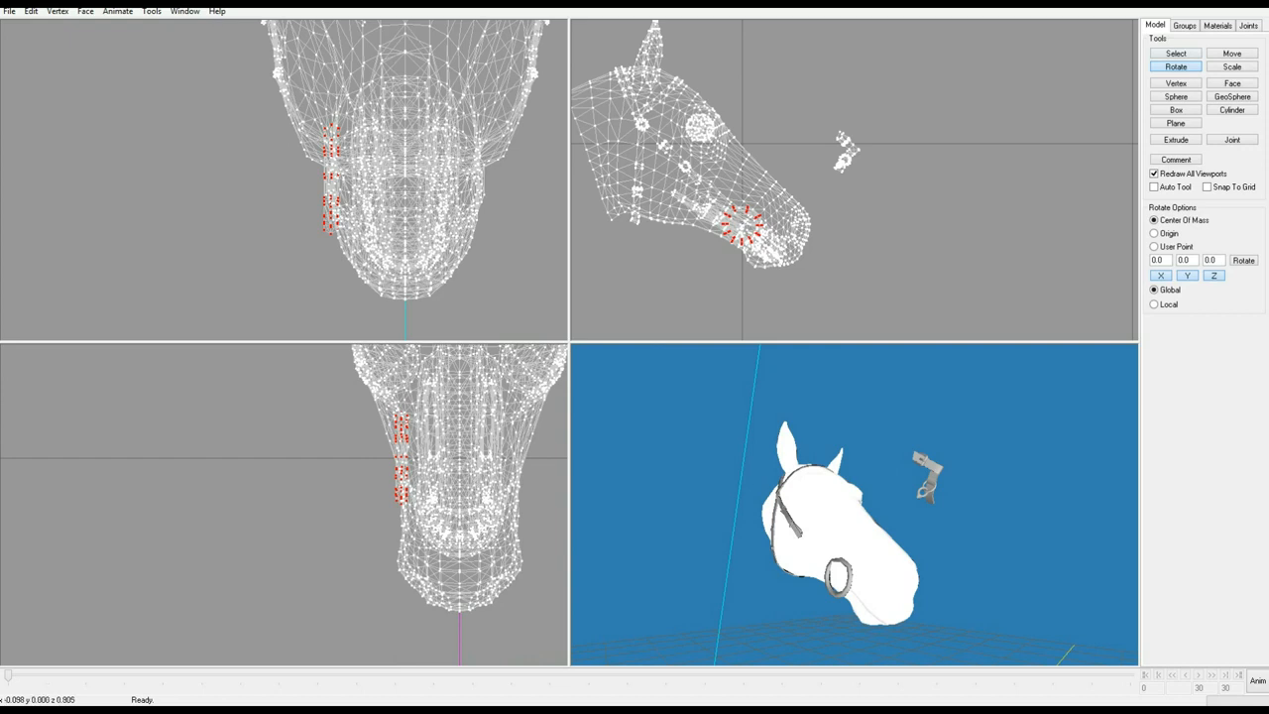
pyautogui.moveTo(451, 542); pyautogui.dragTo(415, 553, button='middle')
pyautogui.scroll(1, 417, 557)
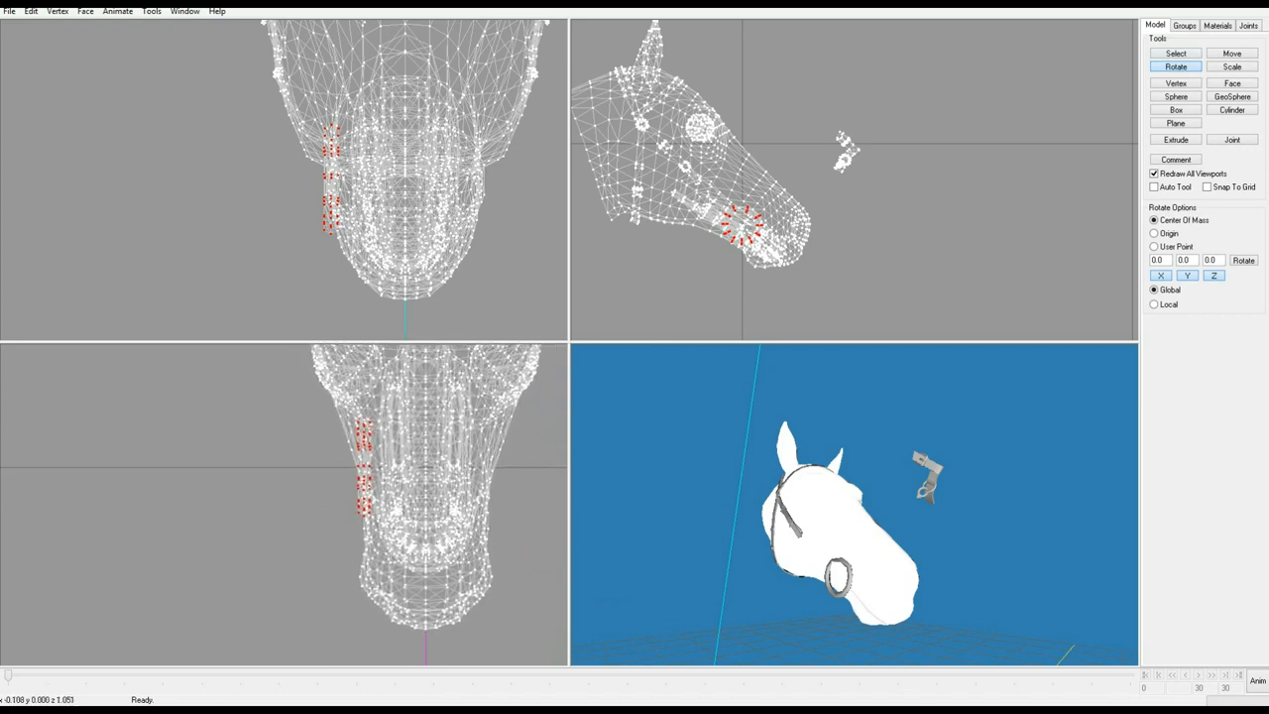
pyautogui.moveTo(344, 517); pyautogui.dragTo(349, 519)
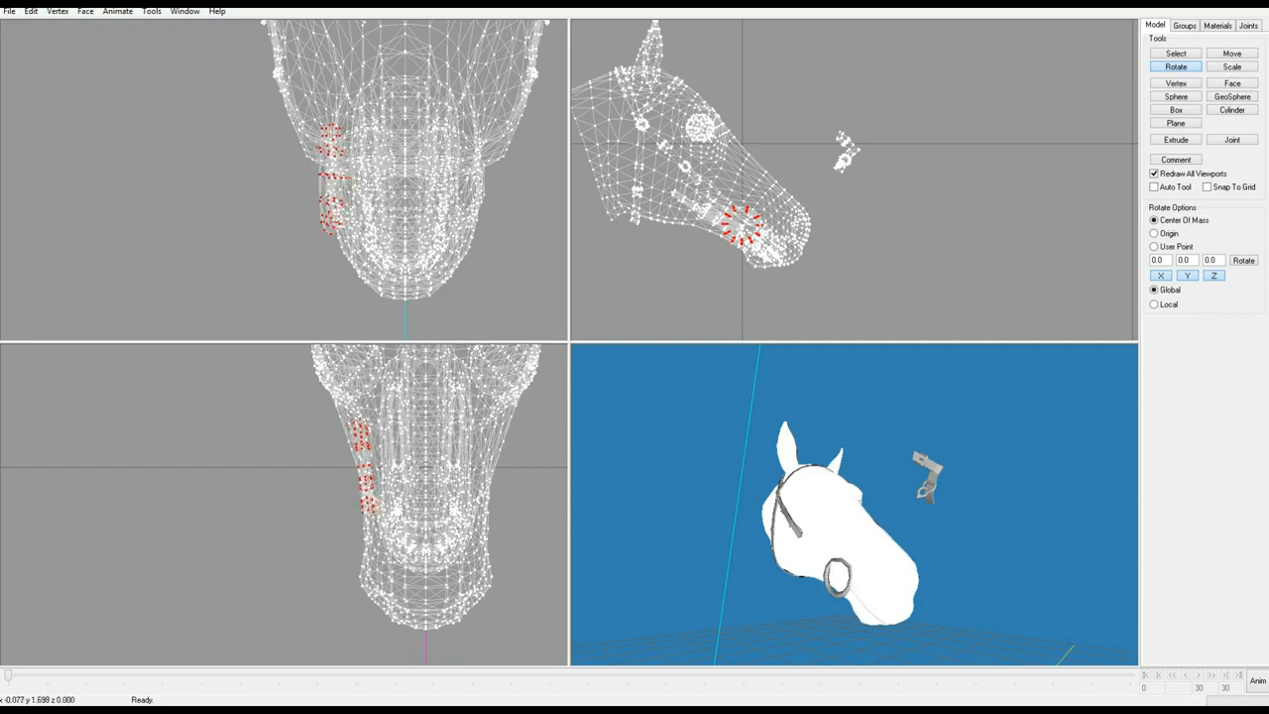
pyautogui.moveTo(305, 483)
pyautogui.mouseDown()
pyautogui.moveTo(359, 547)
pyautogui.moveTo(317, 535)
pyautogui.moveTo(344, 547)
pyautogui.moveTo(332, 517)
pyautogui.moveTo(343, 537)
pyautogui.moveTo(350, 524)
pyautogui.moveTo(333, 517)
pyautogui.moveTo(453, 521)
pyautogui.moveTo(354, 547)
pyautogui.moveTo(449, 527)
pyautogui.mouseUp()
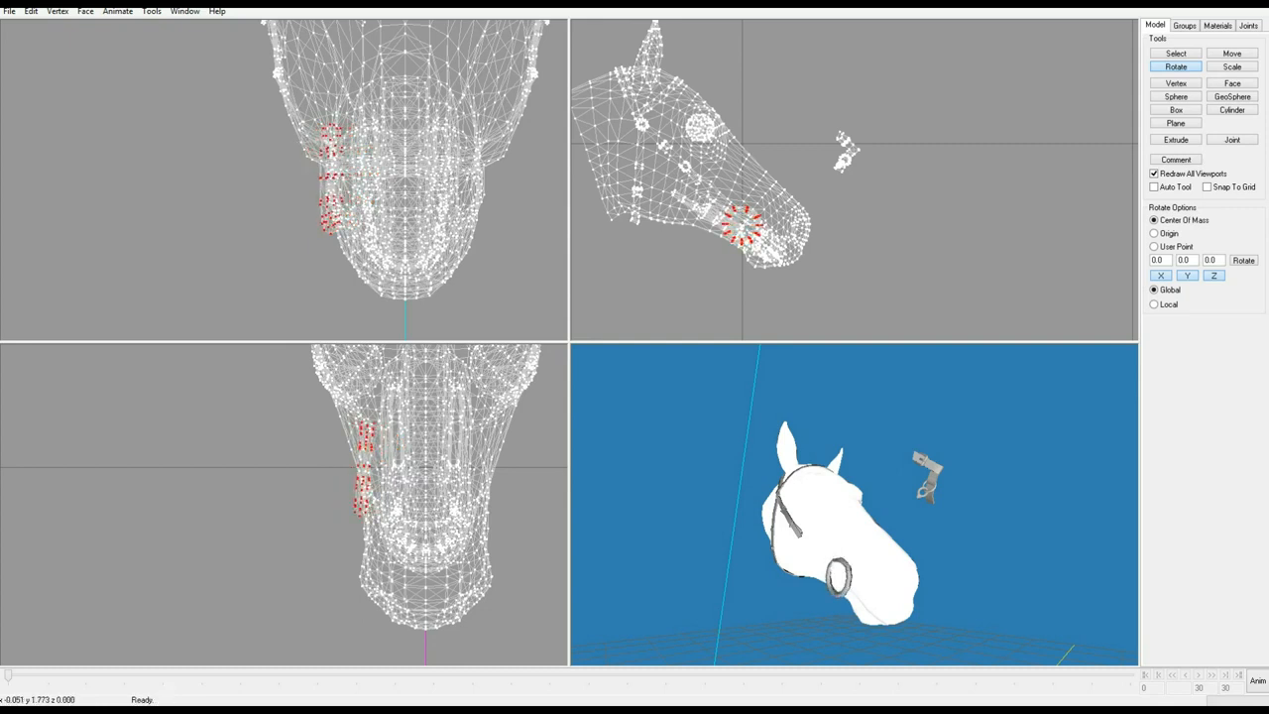
# - Tilt the ring in the front view to follow the muzzle's taper and inspect its fit in 3D
pyautogui.moveTo(311, 256); pyautogui.dragTo(339, 274)
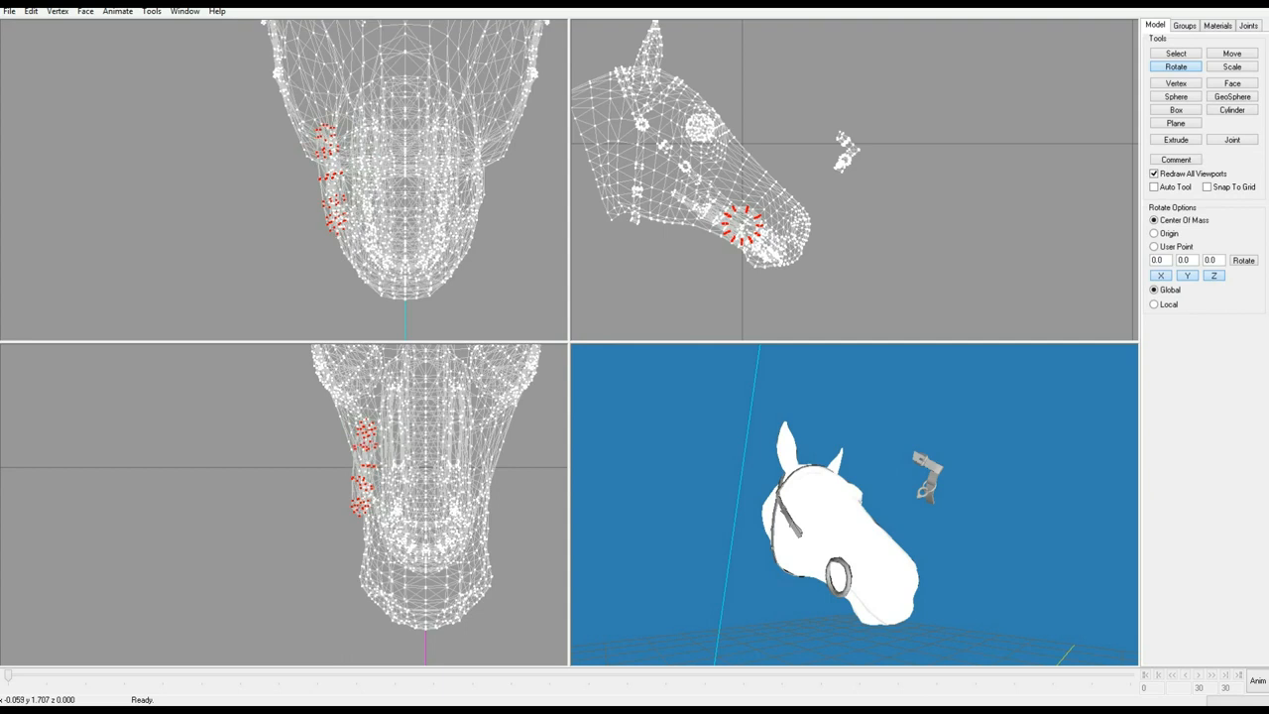
pyautogui.moveTo(857, 515)
pyautogui.mouseDown()
pyautogui.moveTo(736, 522)
pyautogui.moveTo(874, 520)
pyautogui.mouseUp()
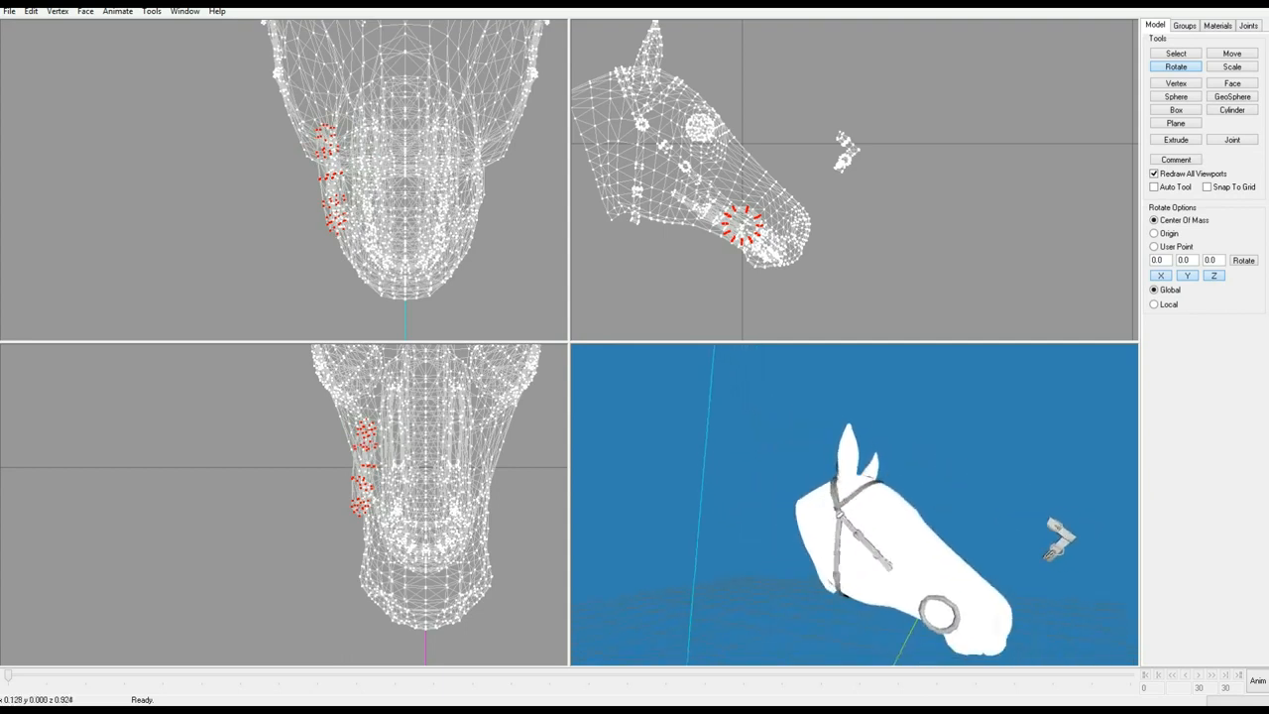
pyautogui.scroll(-5, 874, 520)
pyautogui.scroll(7, 874, 520)
pyautogui.scroll(-2, 874, 521)
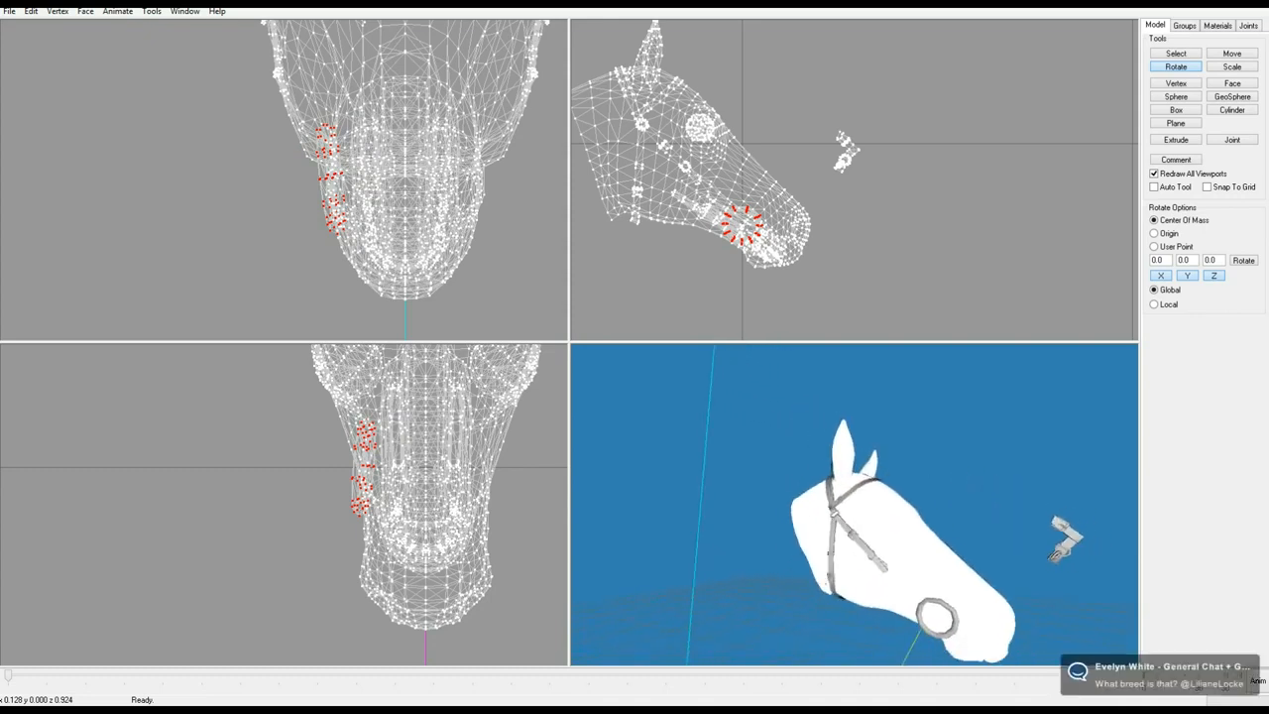
# - Examine from several angles in the 3D view how the bit ring sits against the side of the muzzle
pyautogui.scroll(-8, 860, 513)
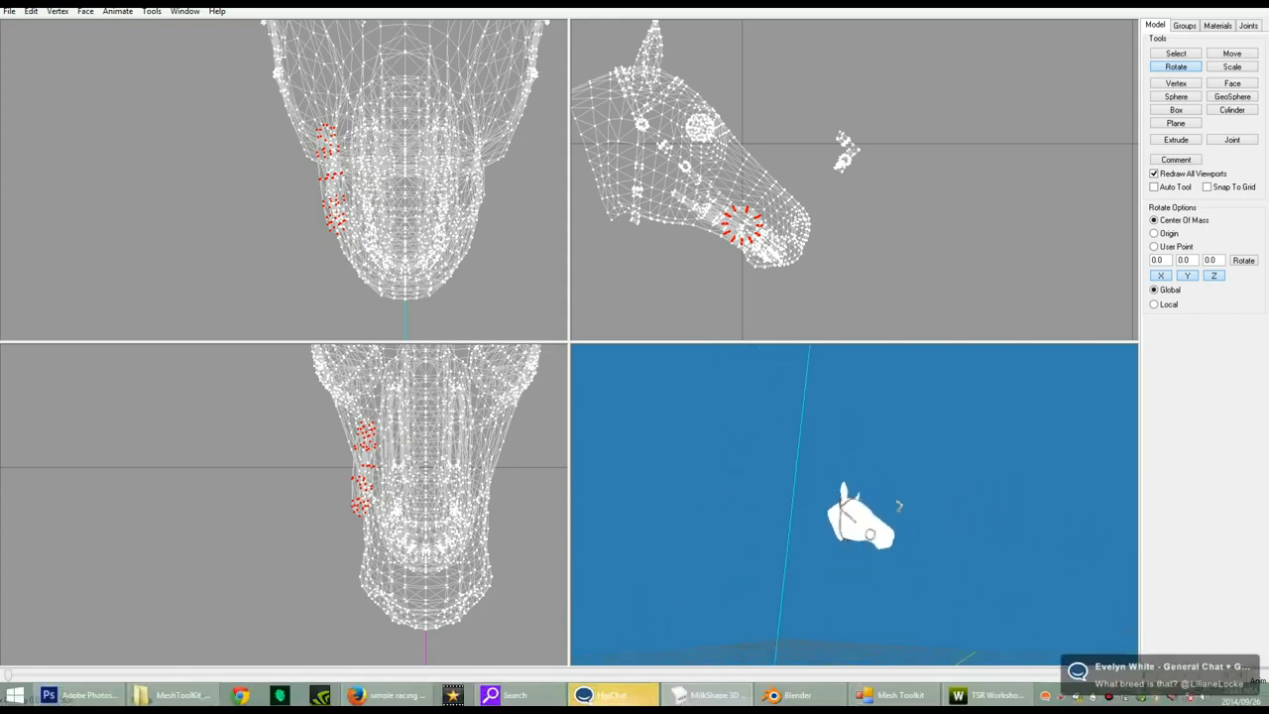
pyautogui.scroll(8, 861, 513)
pyautogui.scroll(-6, 860, 513)
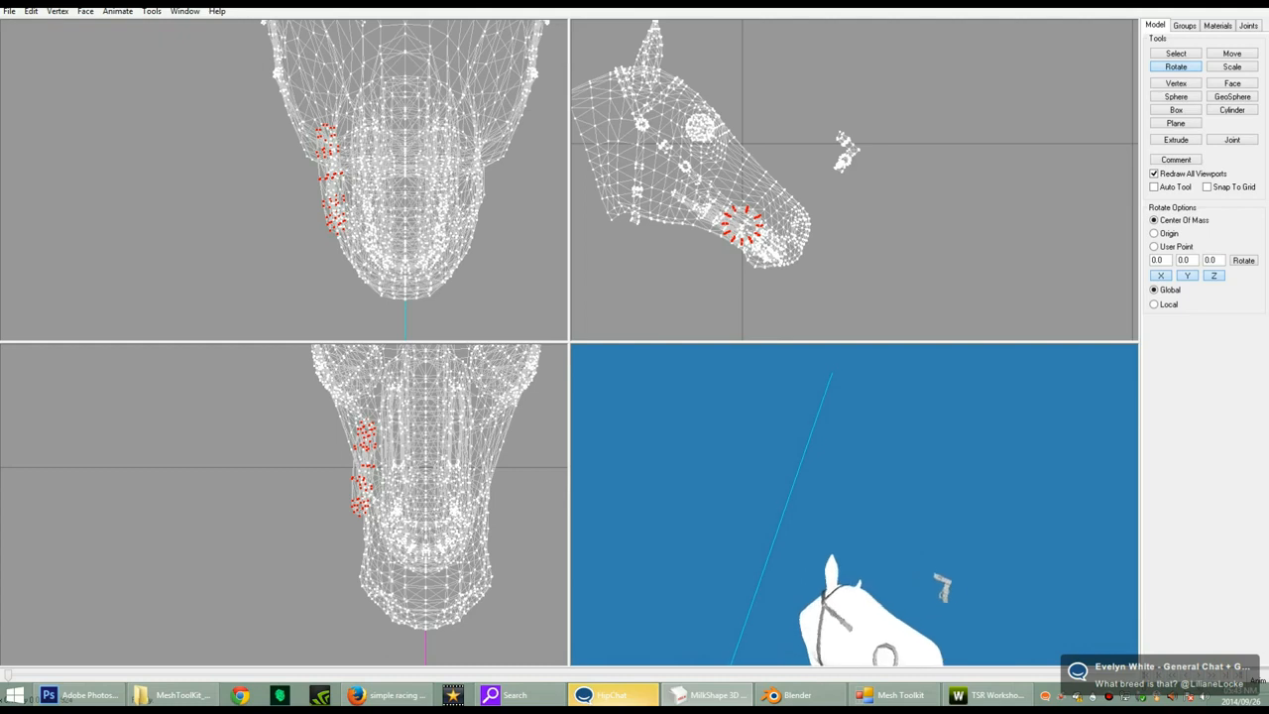
pyautogui.scroll(4, 861, 513)
pyautogui.moveTo(860, 513); pyautogui.dragTo(859, 495)
pyautogui.scroll(-8, 858, 497)
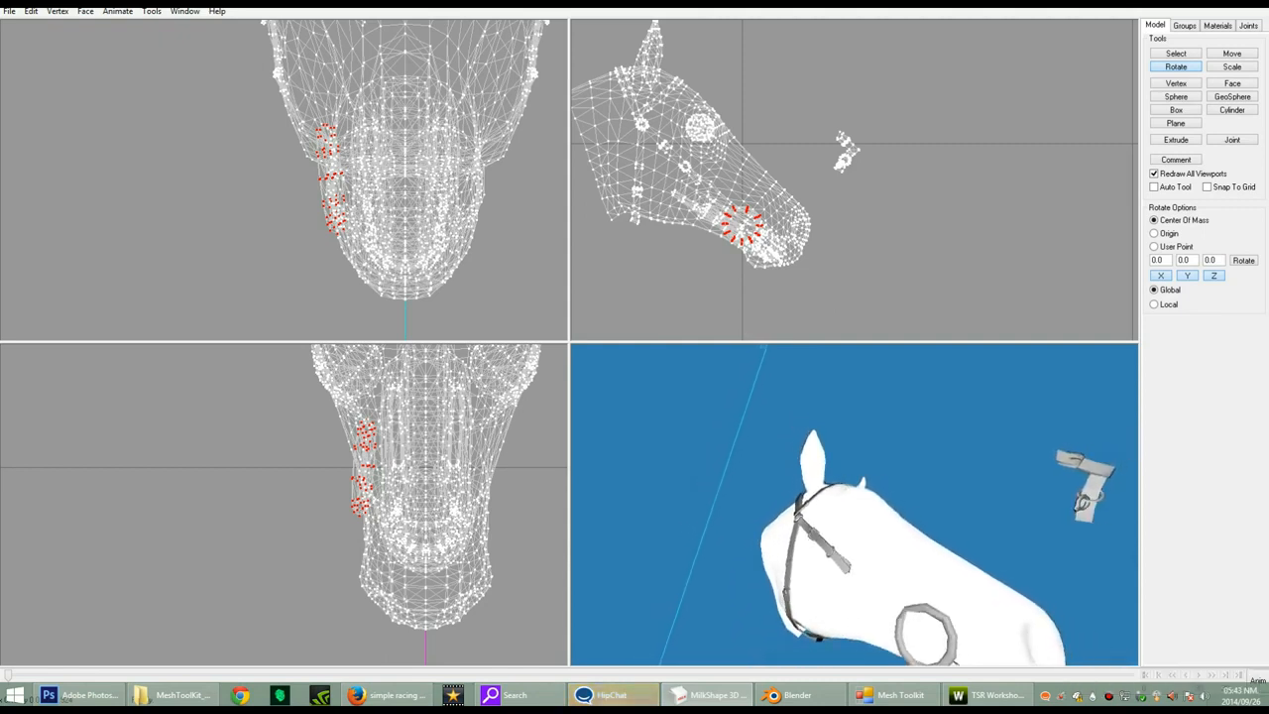
pyautogui.scroll(-6, 858, 497)
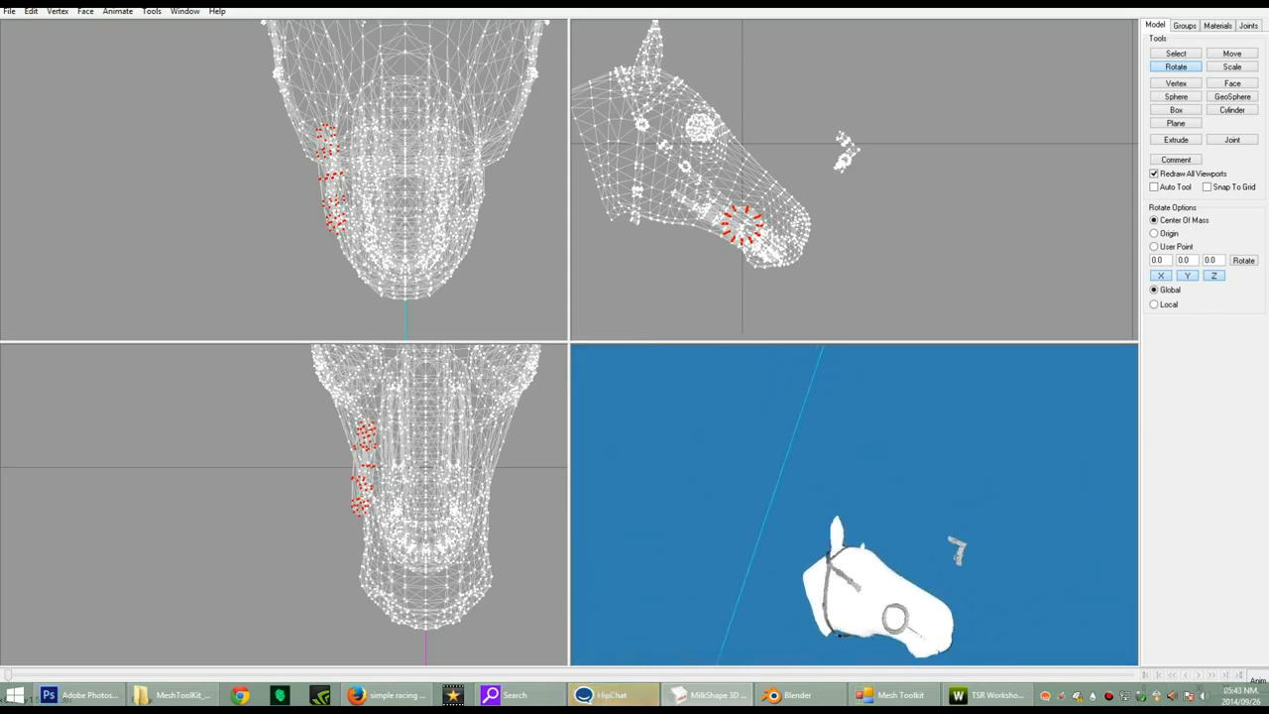
pyautogui.moveTo(858, 497); pyautogui.dragTo(888, 501)
pyautogui.scroll(4, 799, 495)
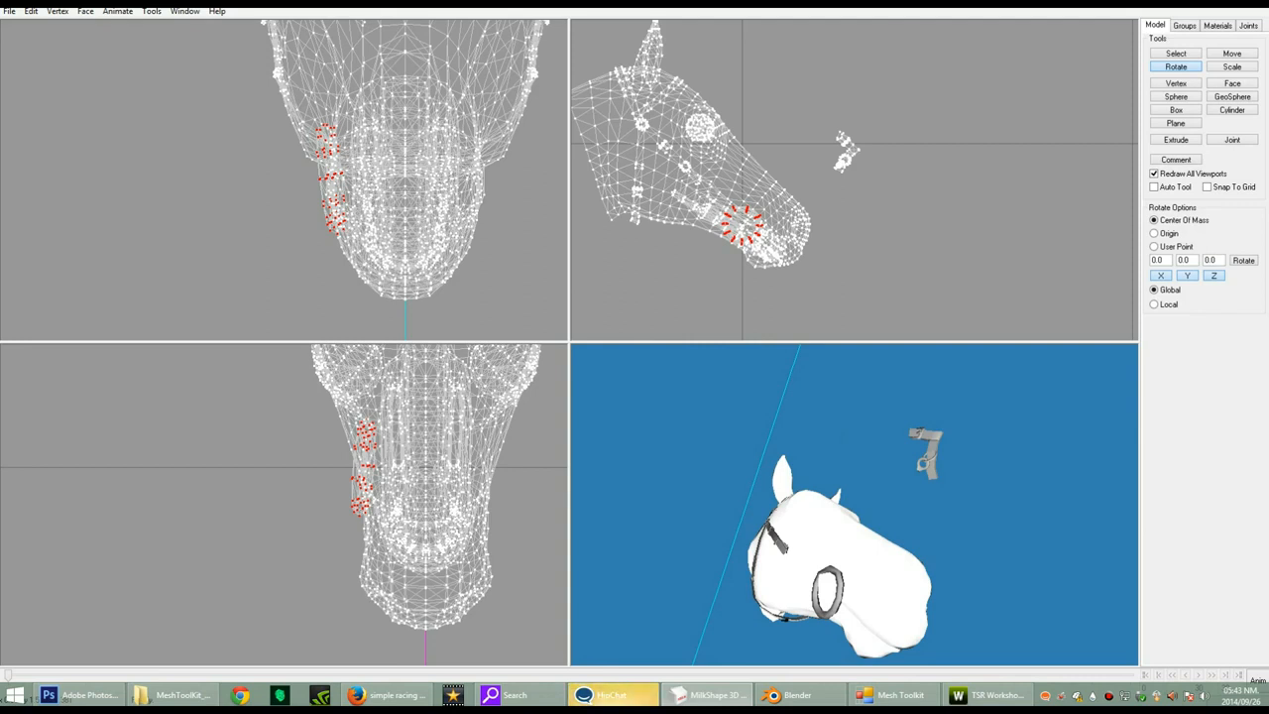
pyautogui.moveTo(888, 502); pyautogui.dragTo(920, 503)
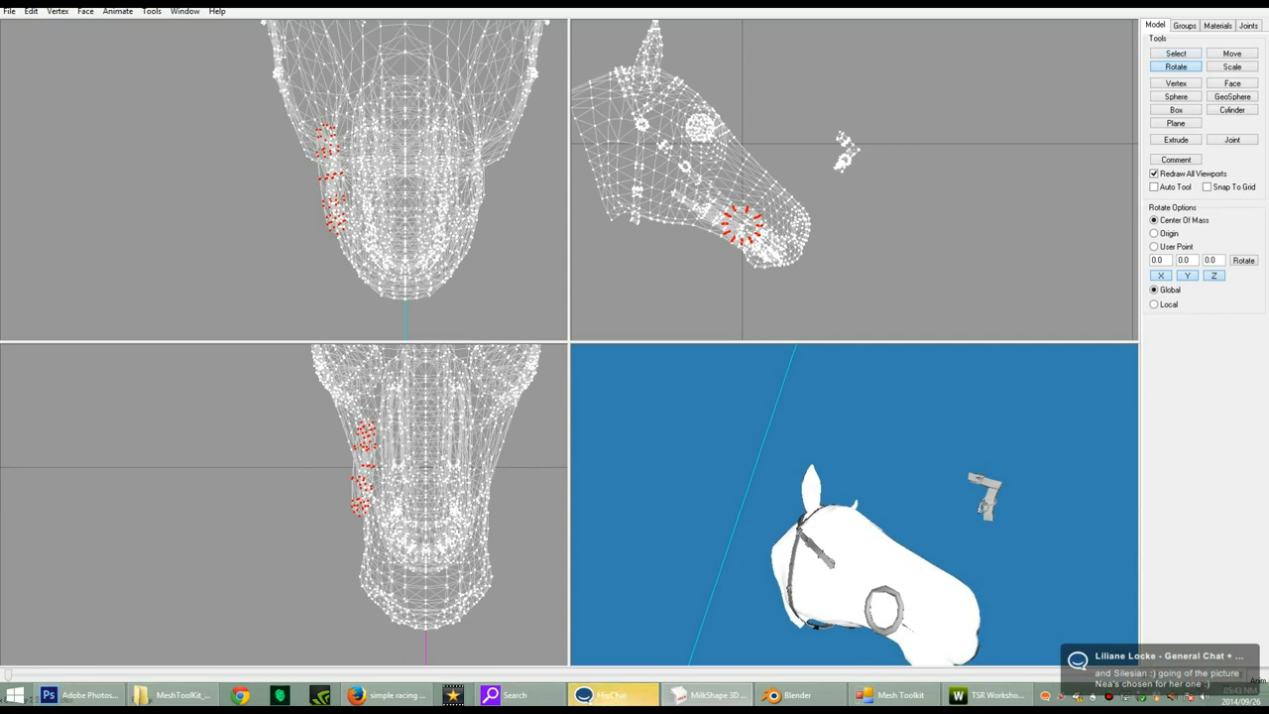
# - Rotate the bit ring slightly in the side and top views and check its lie against the muzzle
pyautogui.moveTo(741, 226); pyautogui.dragTo(750, 239)
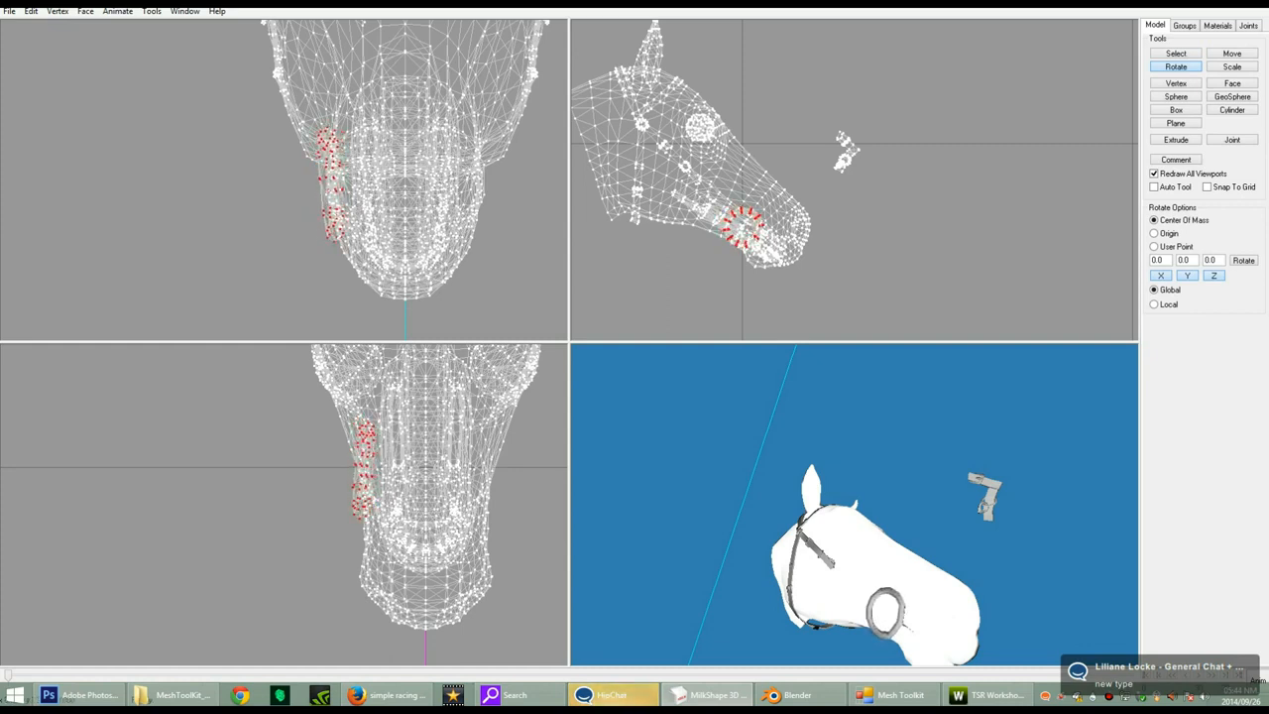
pyautogui.moveTo(361, 501)
pyautogui.mouseDown()
pyautogui.moveTo(382, 500)
pyautogui.moveTo(366, 501)
pyautogui.mouseUp()
pyautogui.moveTo(842, 516)
pyautogui.mouseDown()
pyautogui.moveTo(892, 536)
pyautogui.moveTo(798, 516)
pyautogui.moveTo(847, 525)
pyautogui.mouseUp()
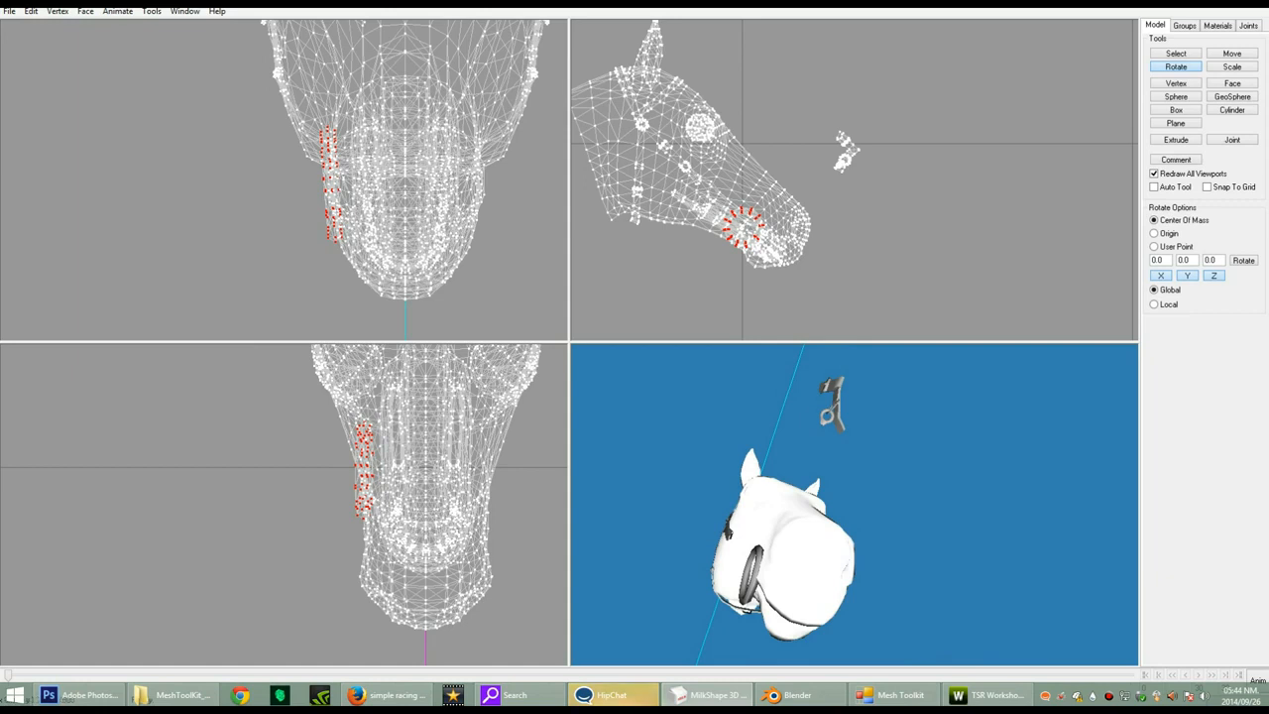
# - Refine the bit ring's rotation in the front and side views and check its angle in 3D
pyautogui.moveTo(297, 188); pyautogui.dragTo(277, 181)
pyautogui.moveTo(773, 525); pyautogui.dragTo(872, 507)
pyautogui.moveTo(852, 238); pyautogui.dragTo(870, 216)
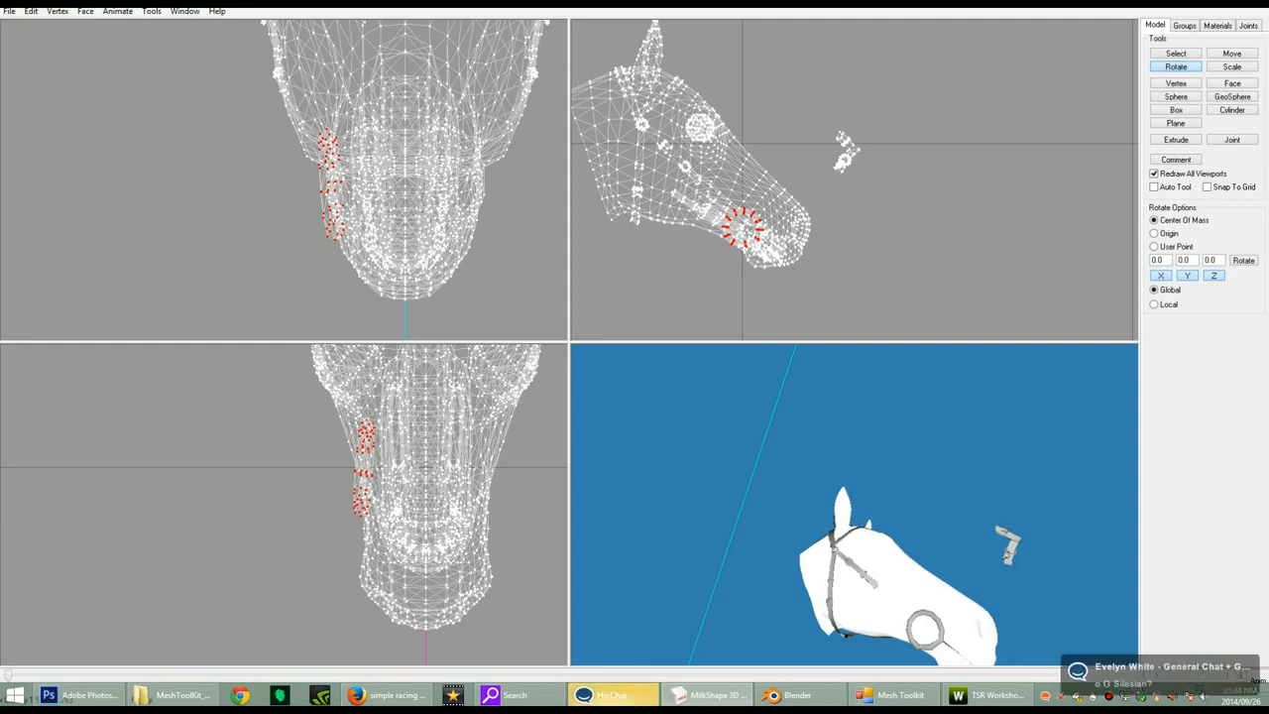
pyautogui.moveTo(852, 505); pyautogui.dragTo(897, 504)
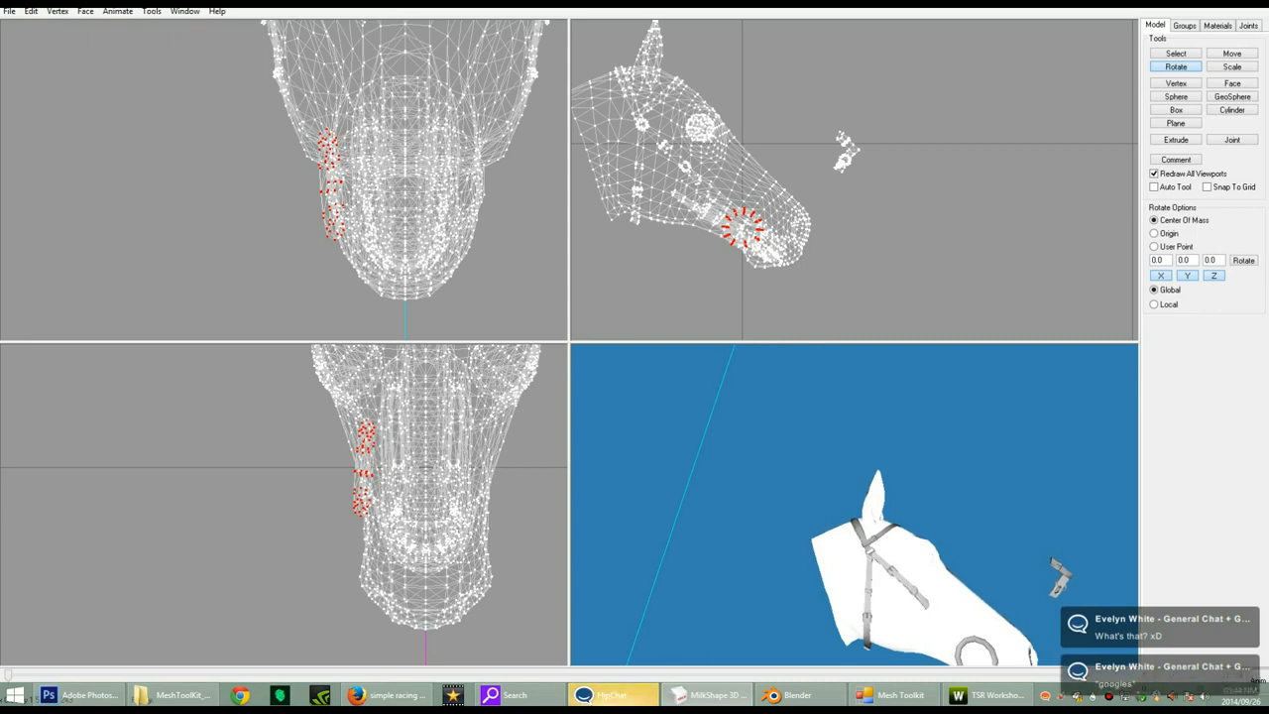
# - Reset the 3D view and examine the bridle and bit ring on the horse's head from several angles
pyautogui.press('F1')
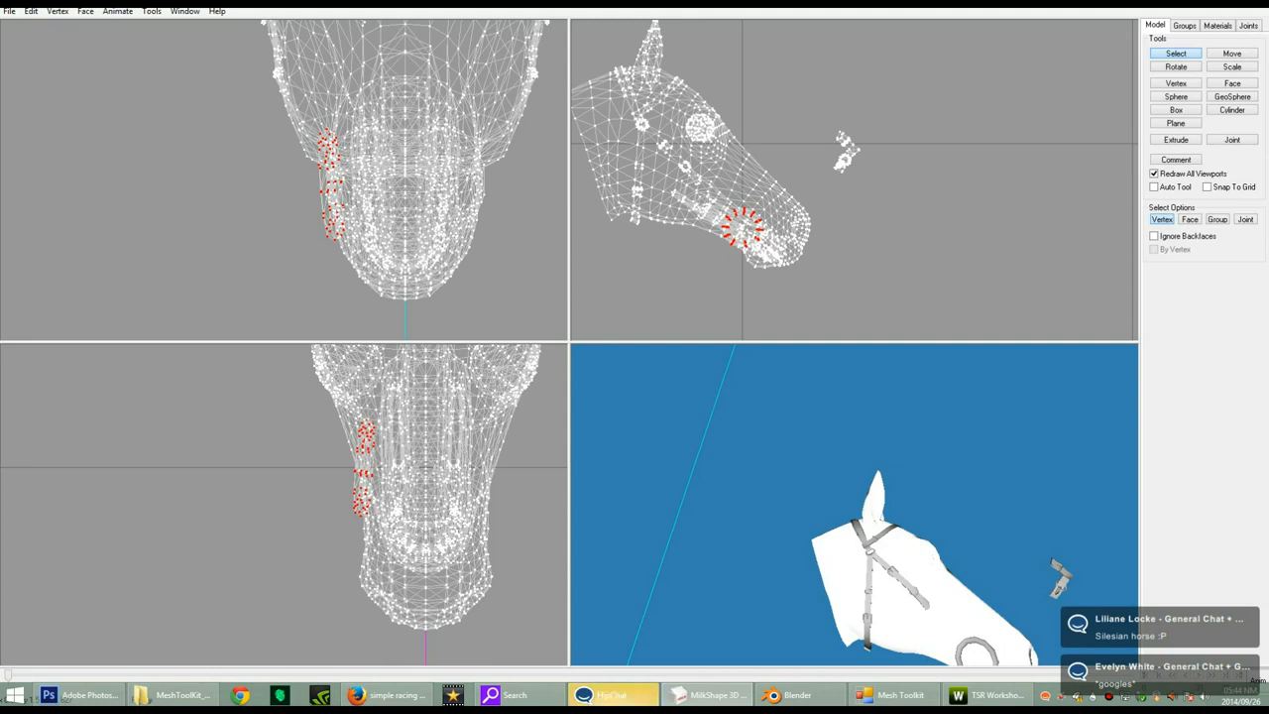
pyautogui.rightClick(904, 123)
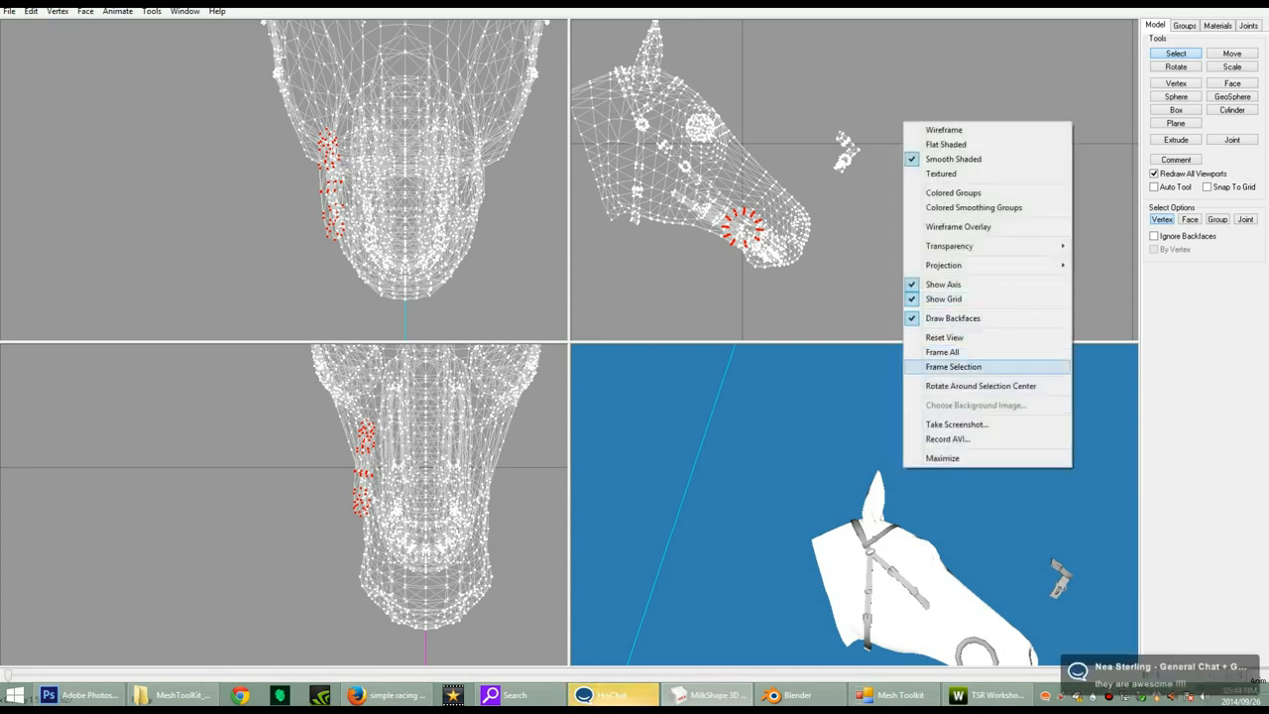
pyautogui.click(946, 337)
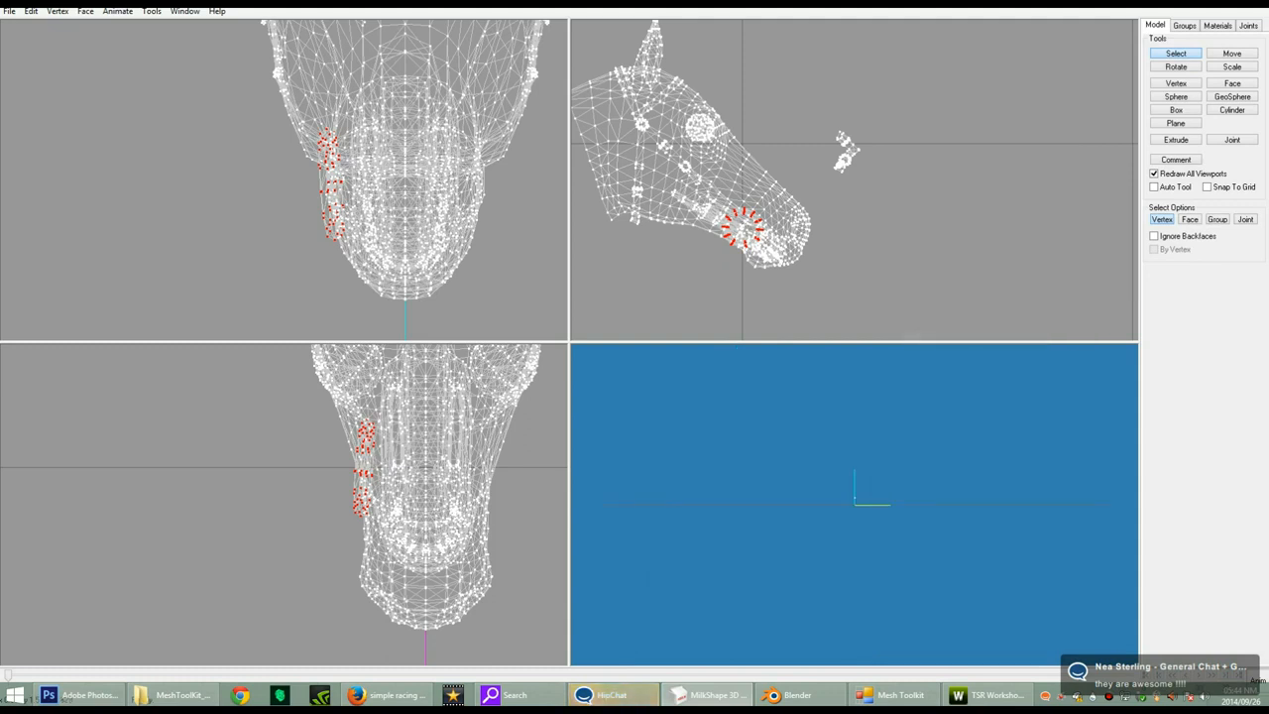
pyautogui.scroll(3, 854, 505)
pyautogui.scroll(-3, 854, 504)
pyautogui.moveTo(854, 504); pyautogui.dragTo(821, 662)
pyautogui.scroll(3, 854, 505)
pyautogui.moveTo(842, 555); pyautogui.dragTo(880, 569)
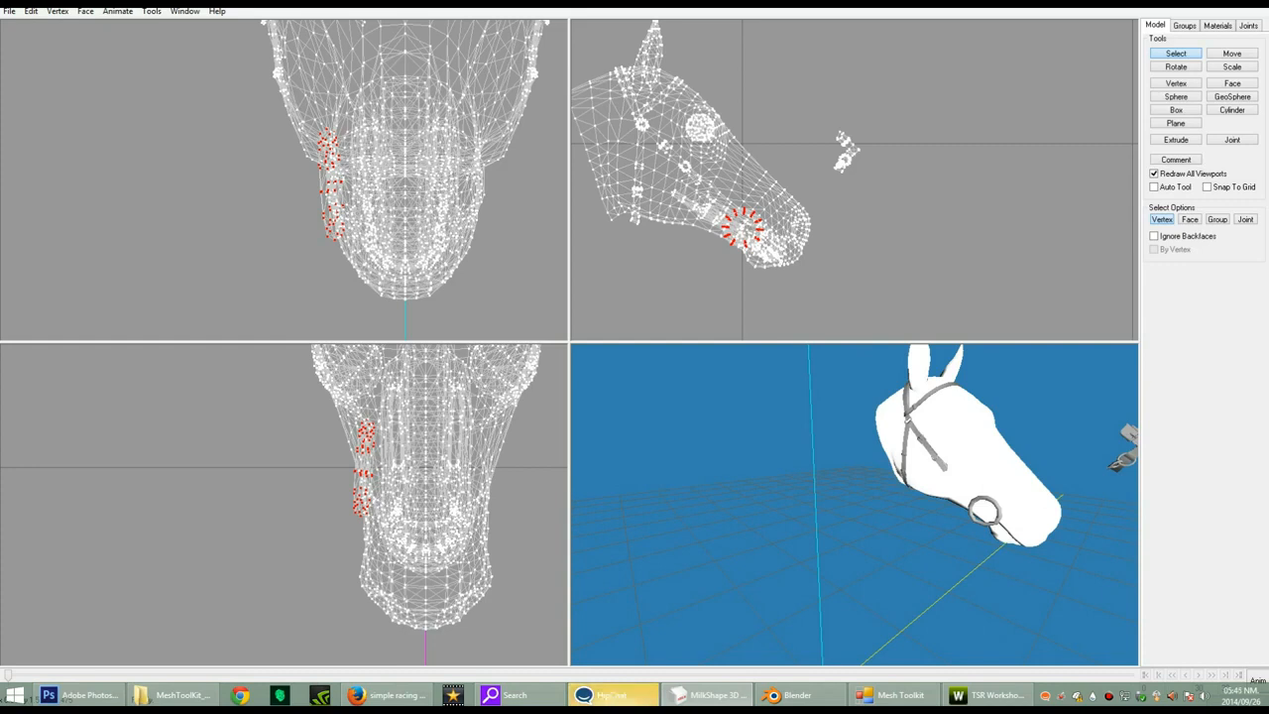
pyautogui.moveTo(880, 569)
pyautogui.mouseDown()
pyautogui.moveTo(815, 575)
pyautogui.moveTo(896, 570)
pyautogui.moveTo(875, 568)
pyautogui.mouseUp()
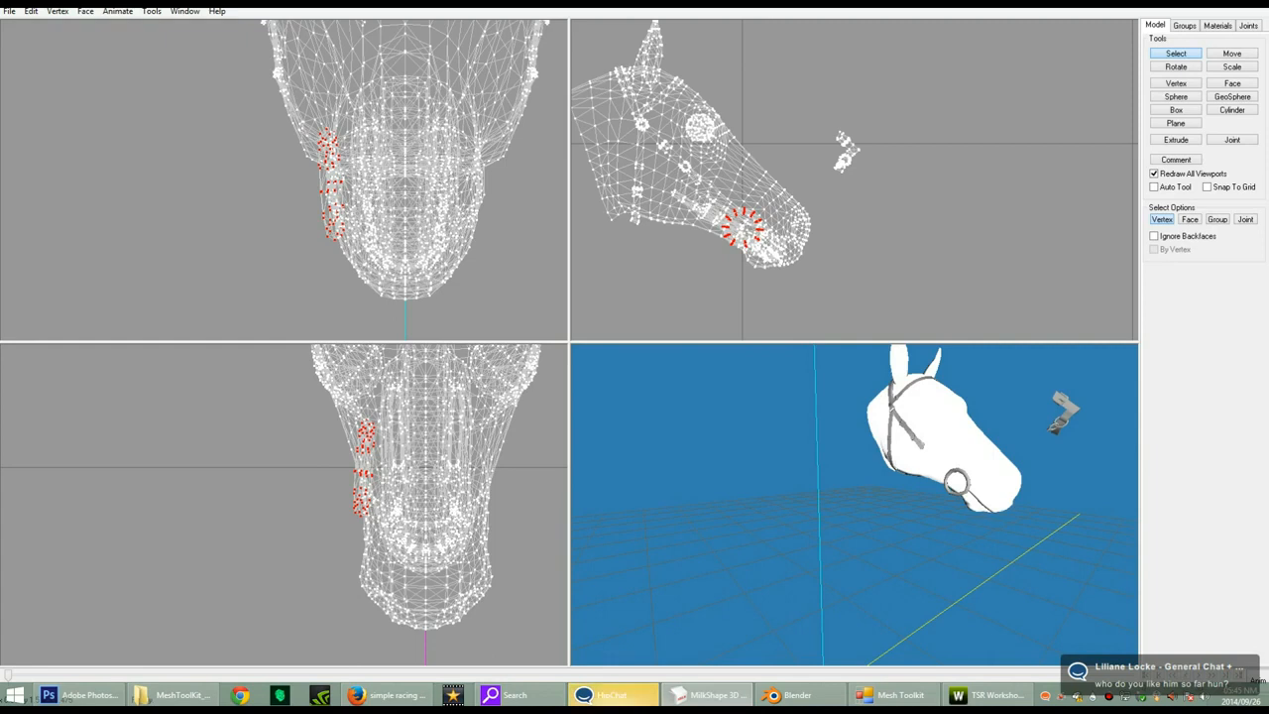
pyautogui.moveTo(875, 568); pyautogui.dragTo(845, 576)
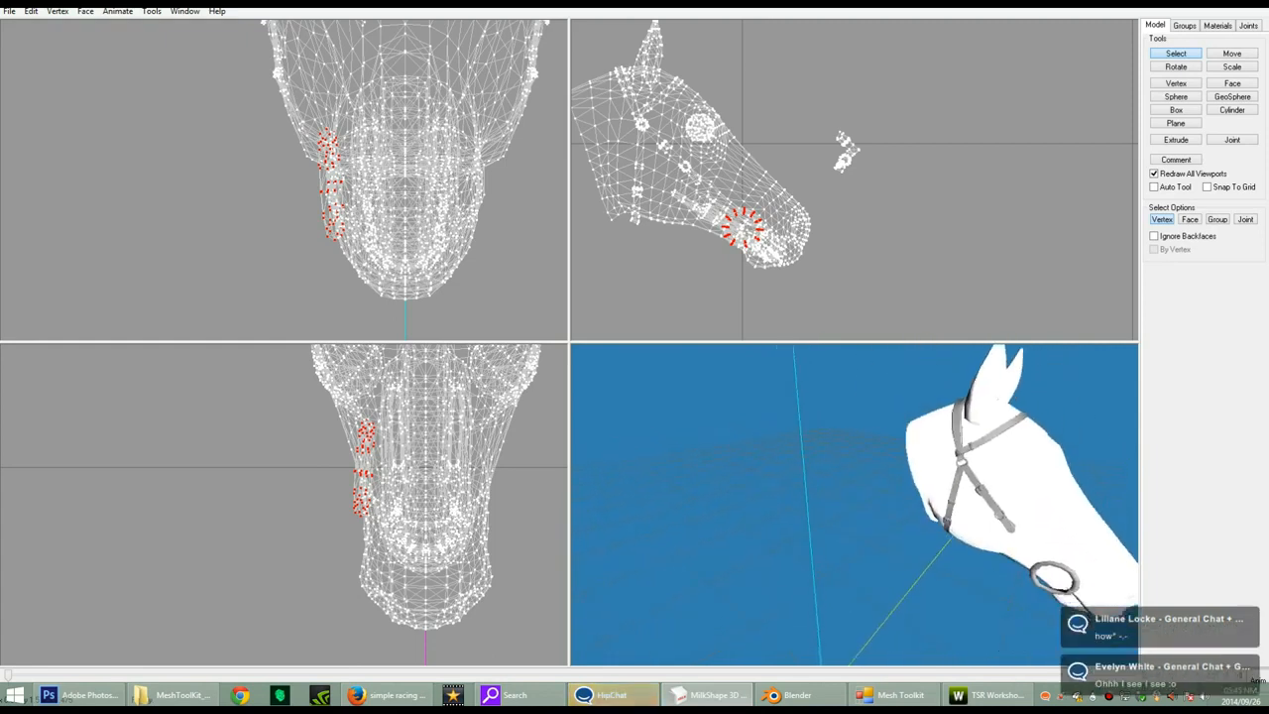
# - Study the ringhead bridle reference photo in Firefox, comparing strap and ring placement, and return to MilkShape 3D
pyautogui.click(385, 696)
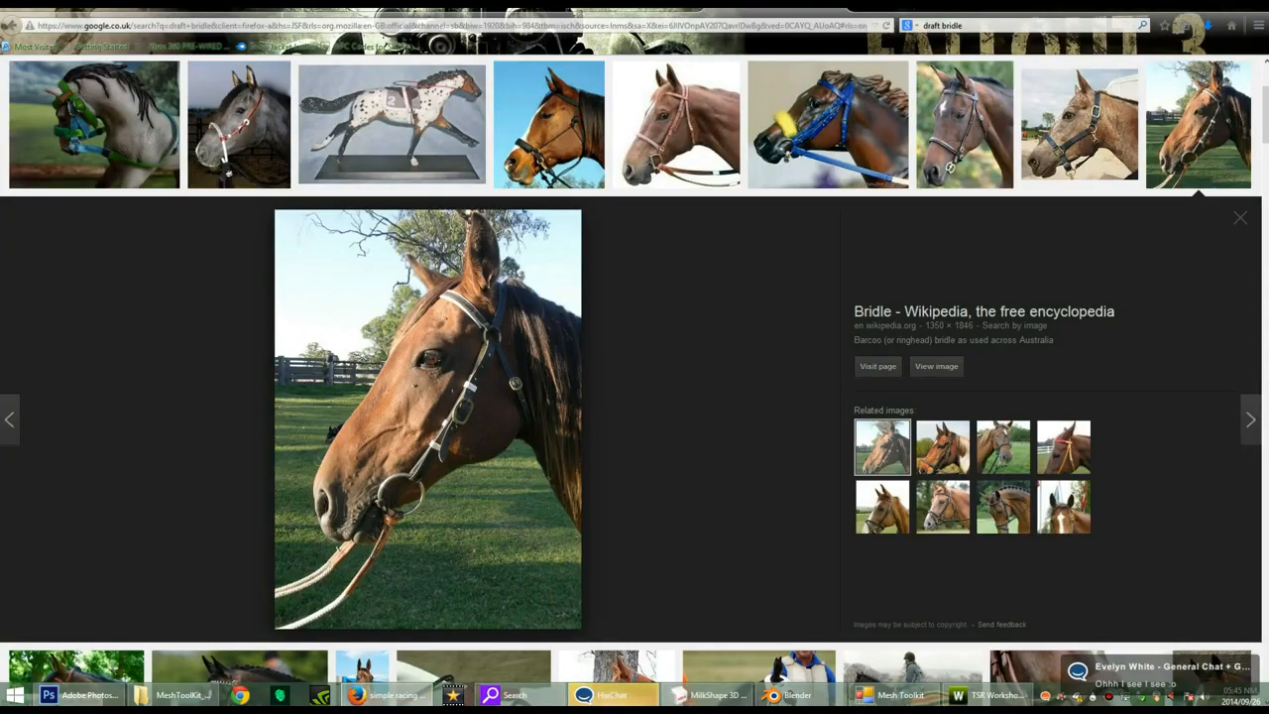
pyautogui.click(705, 695)
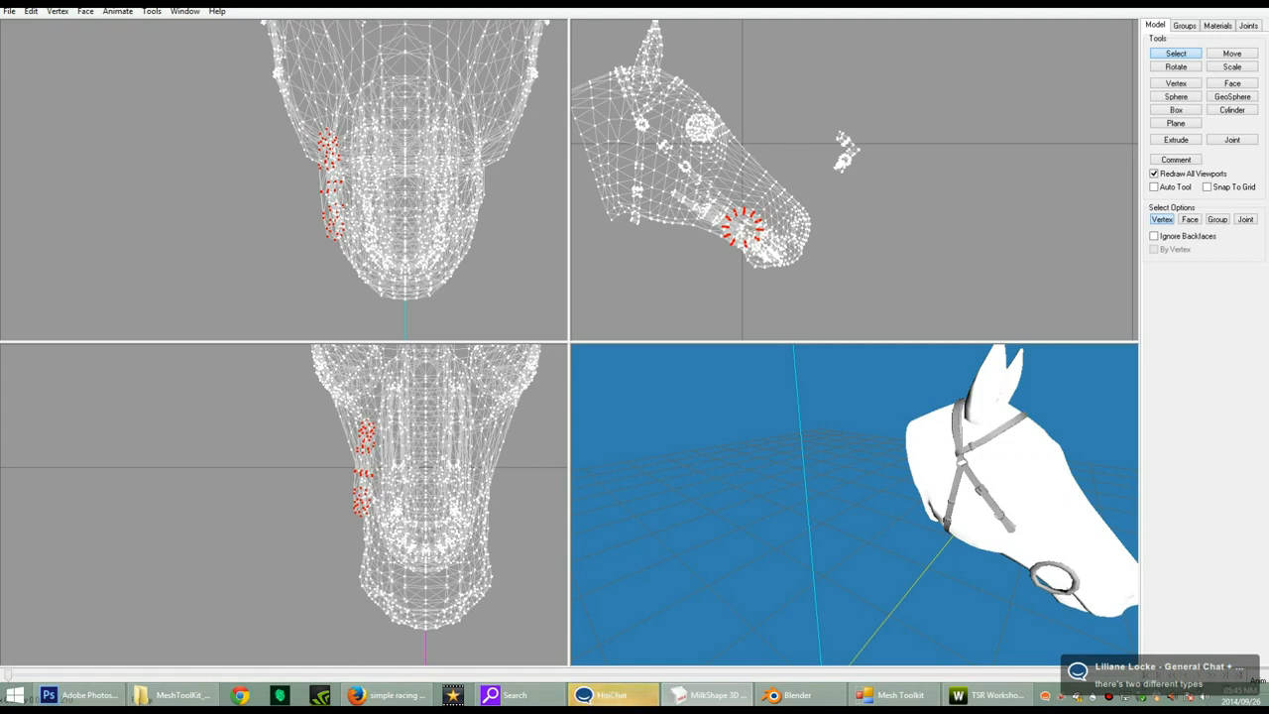
# - Hide the horse head group so only the bridle parts remain in view, and deselect the bit ring
pyautogui.moveTo(793, 237); pyautogui.dragTo(946, 254, button='middle')
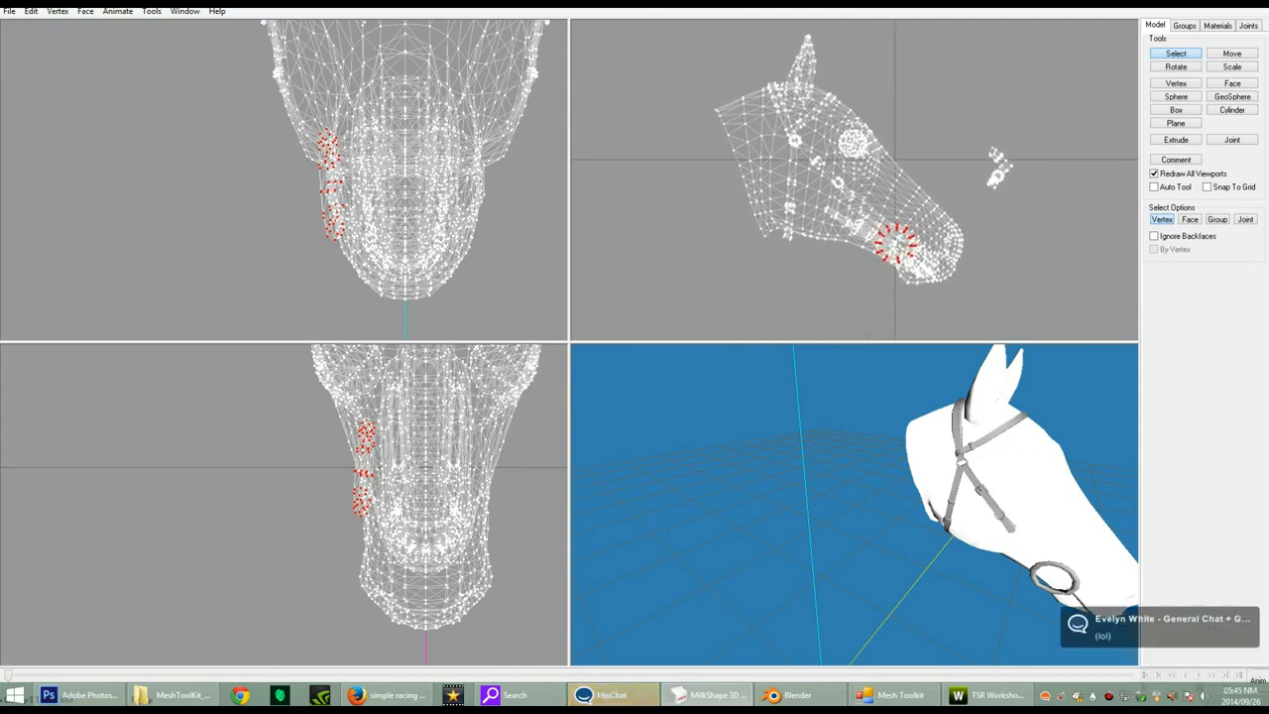
pyautogui.click(1184, 26)
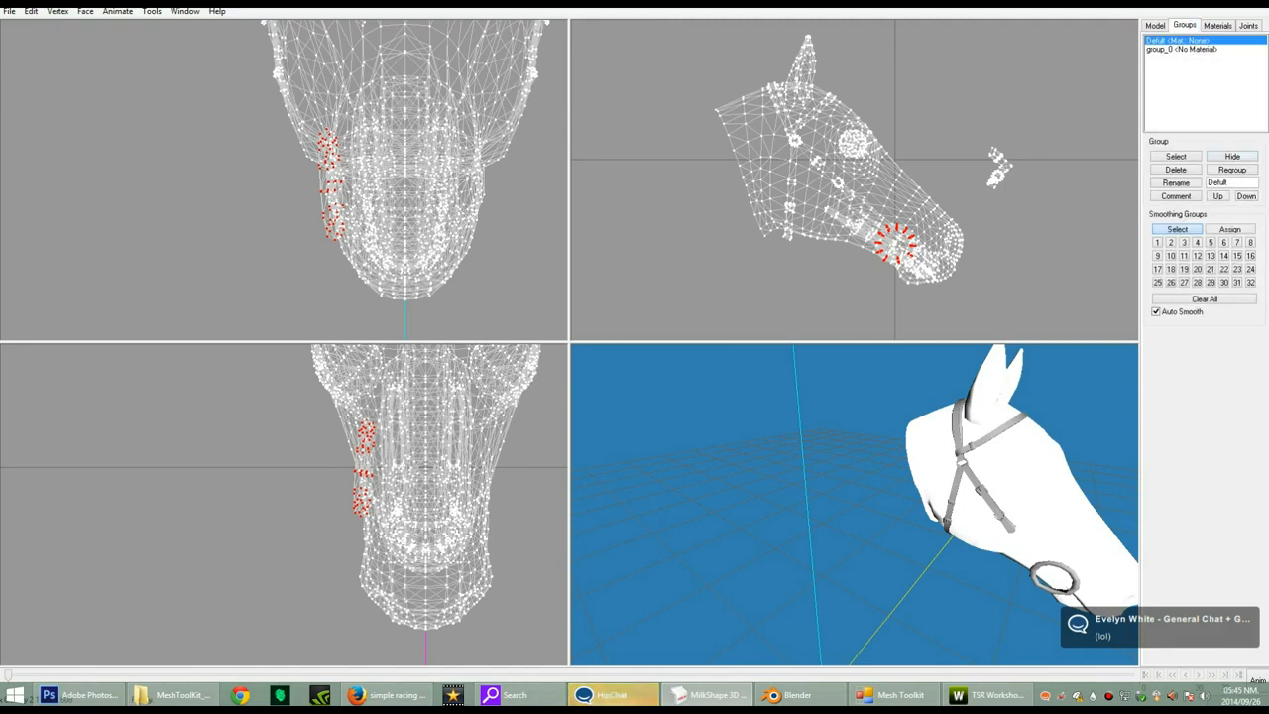
pyautogui.click(1232, 156)
pyautogui.click(1155, 26)
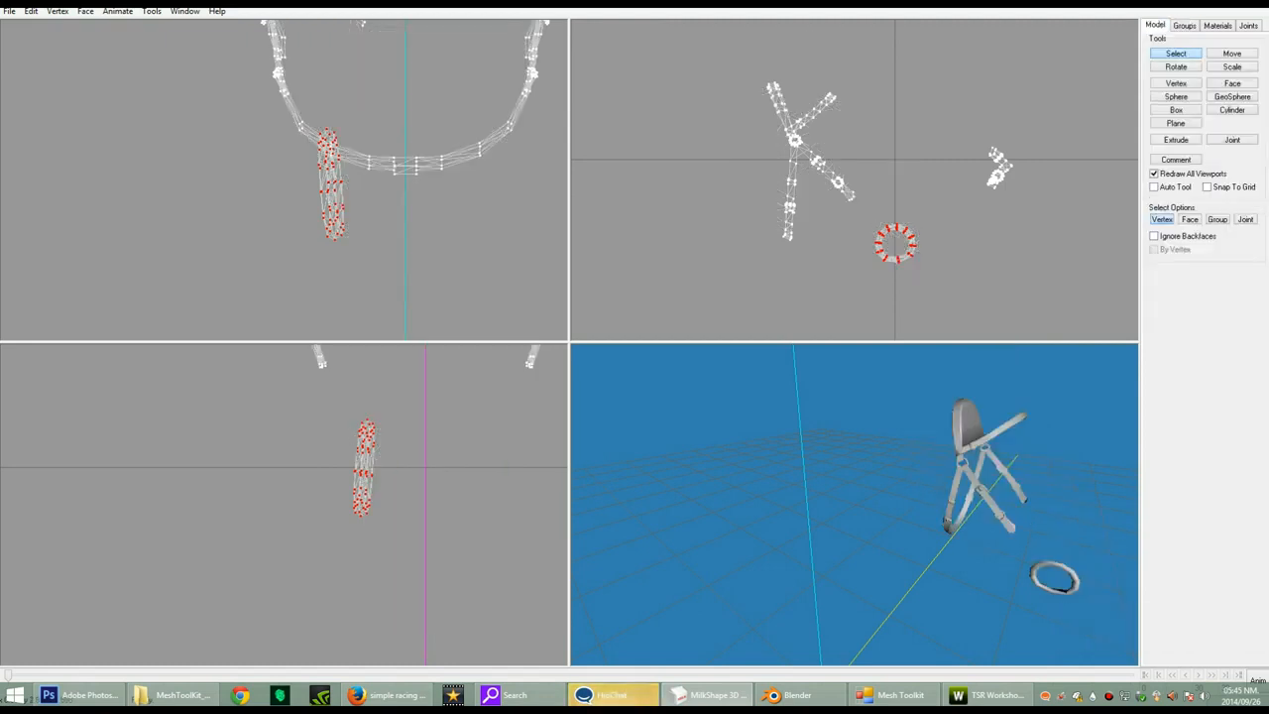
pyautogui.click(941, 208)
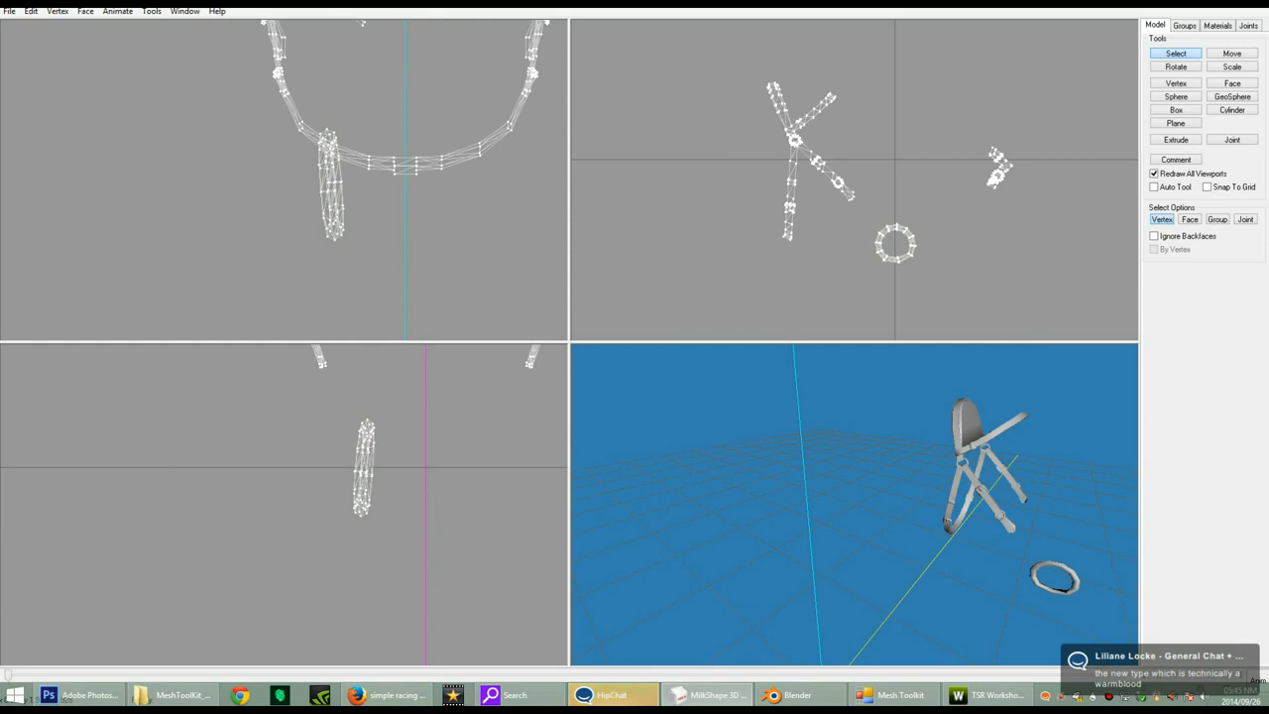
# - Select the lower middle vertices of the U-shaped throat strap in the front view and move them slightly upward
pyautogui.scroll(3, 854, 179)
pyautogui.scroll(4, 852, 178)
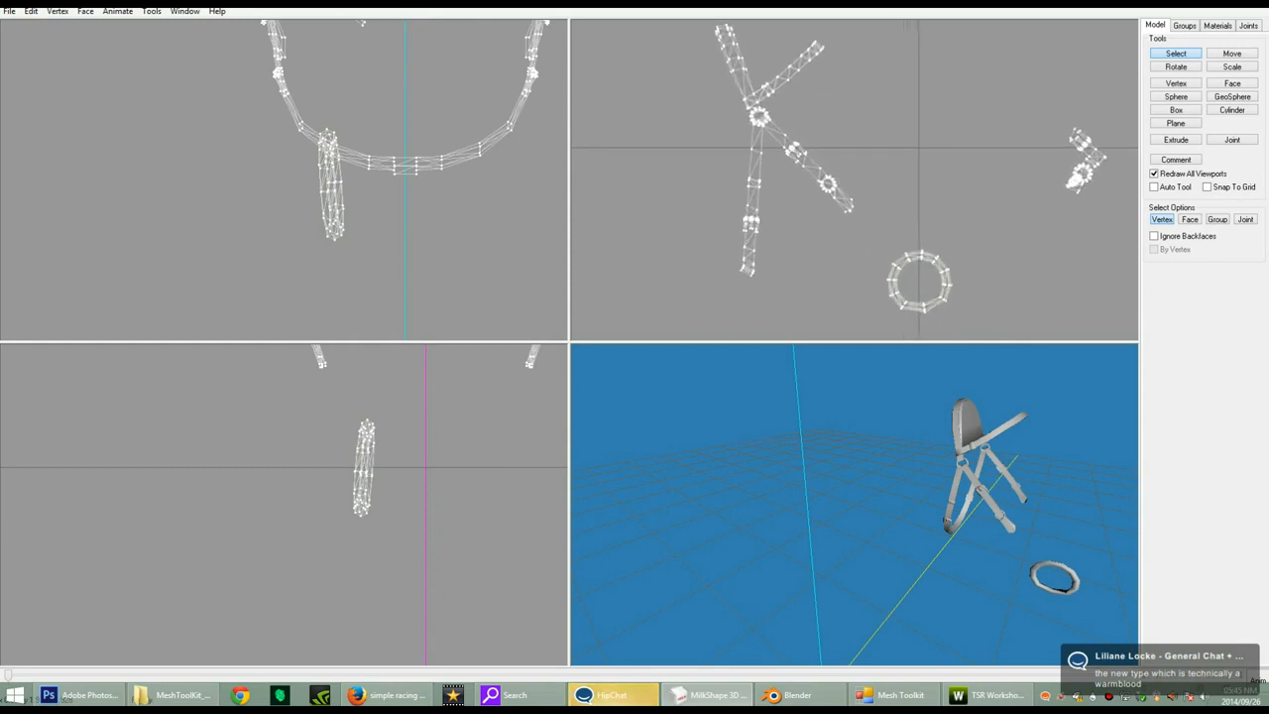
pyautogui.scroll(1, 851, 179)
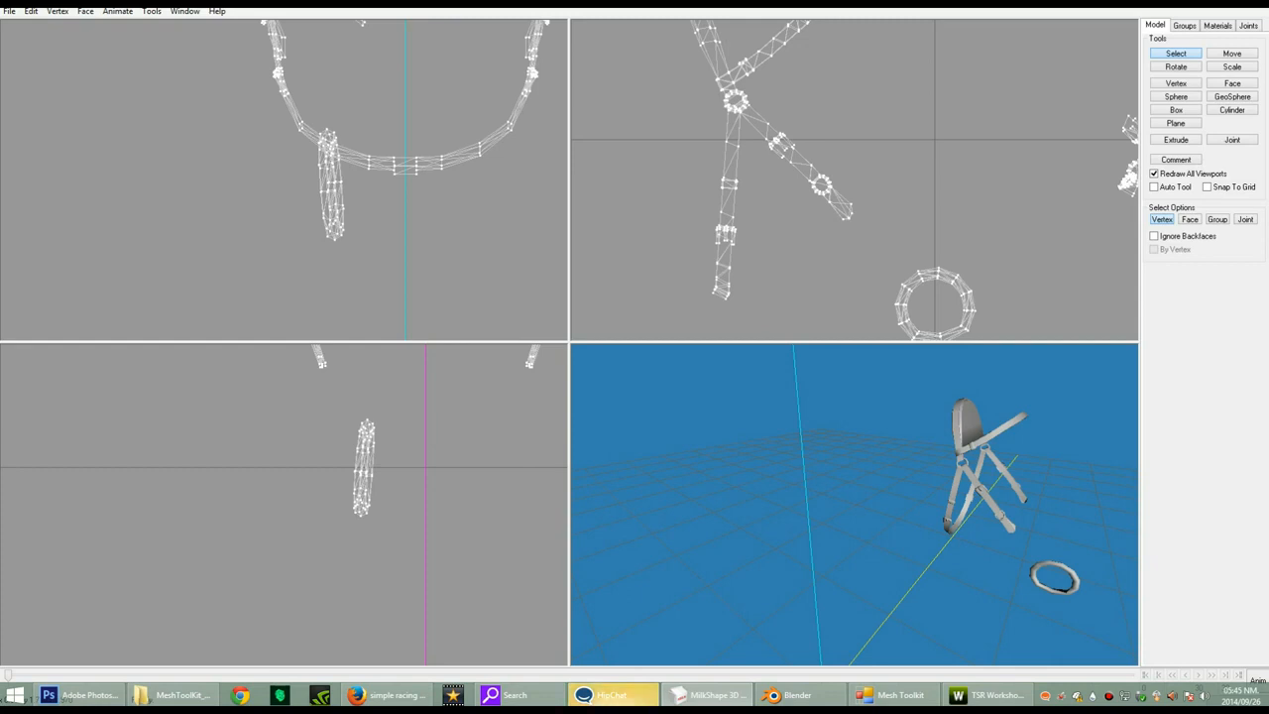
pyautogui.scroll(3, 852, 179)
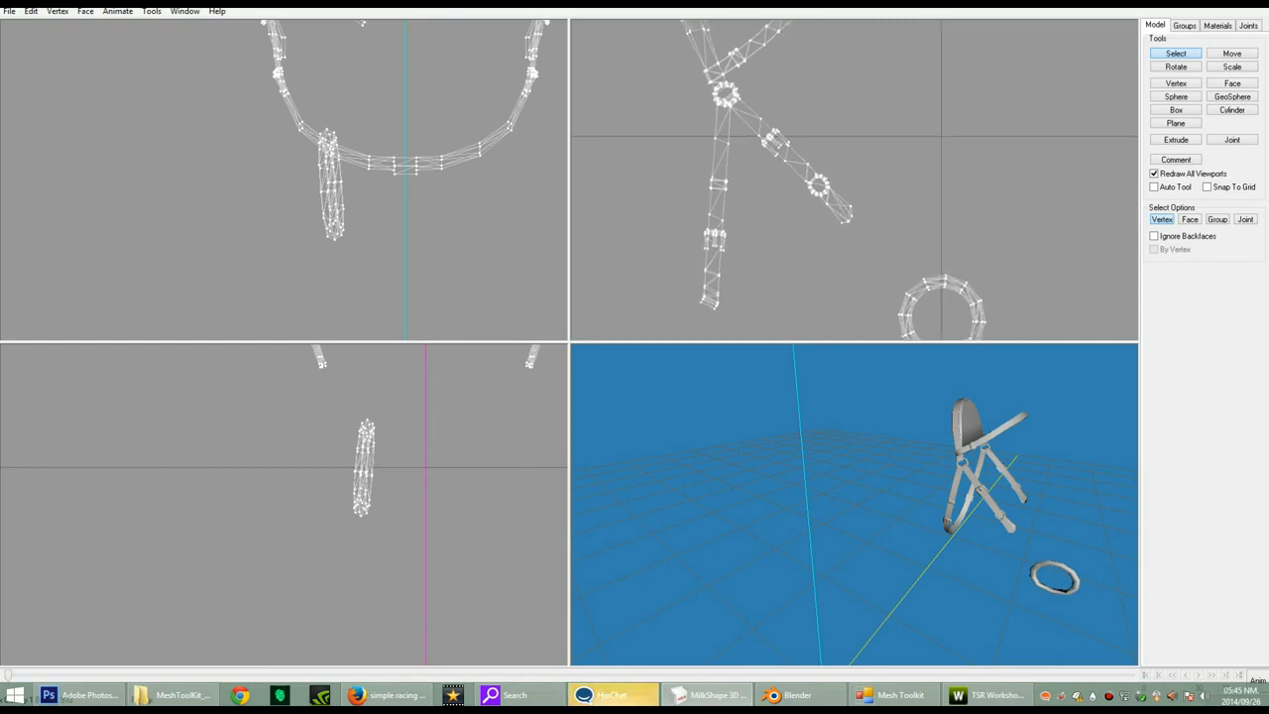
pyautogui.scroll(3, 852, 184)
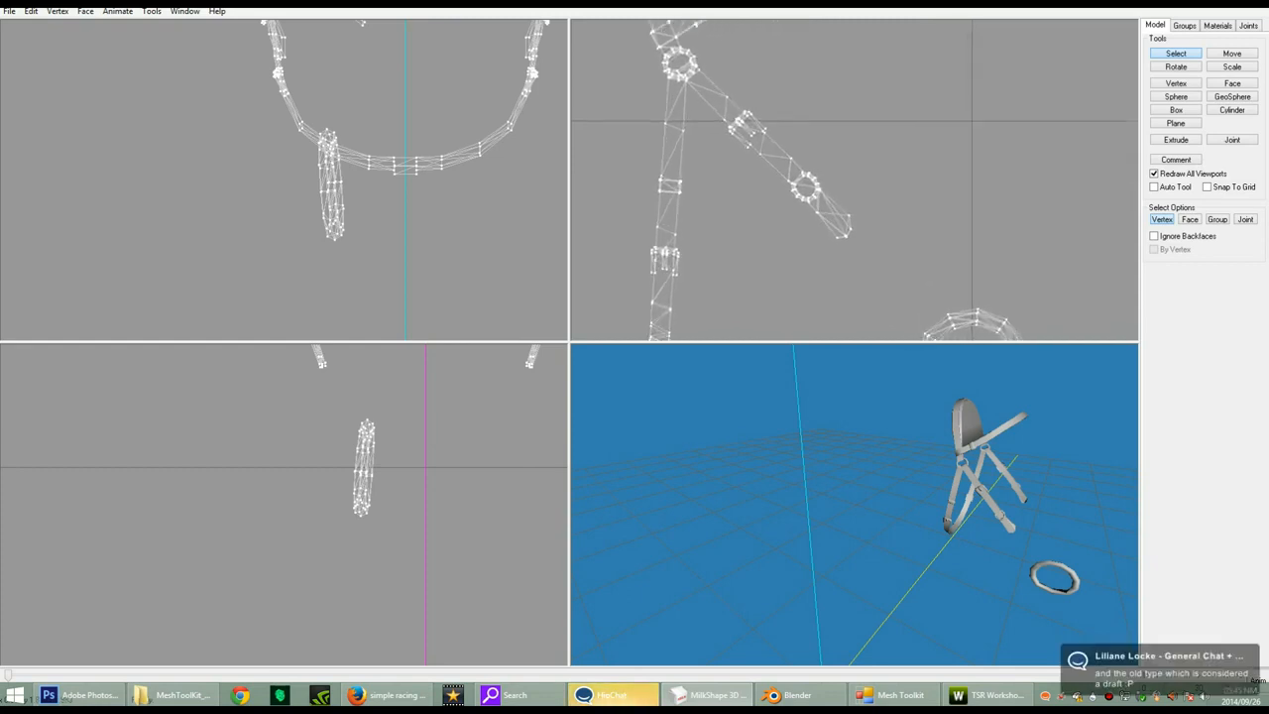
pyautogui.scroll(3, 852, 178)
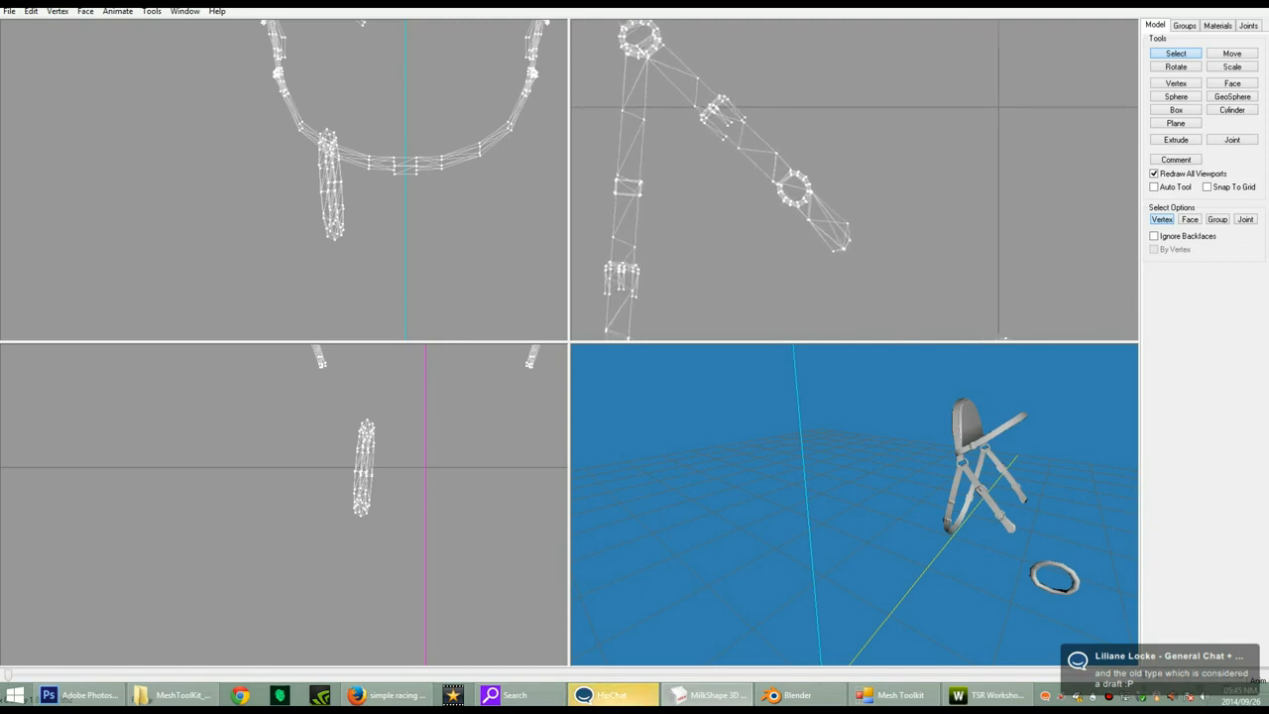
pyautogui.scroll(3, 793, 188)
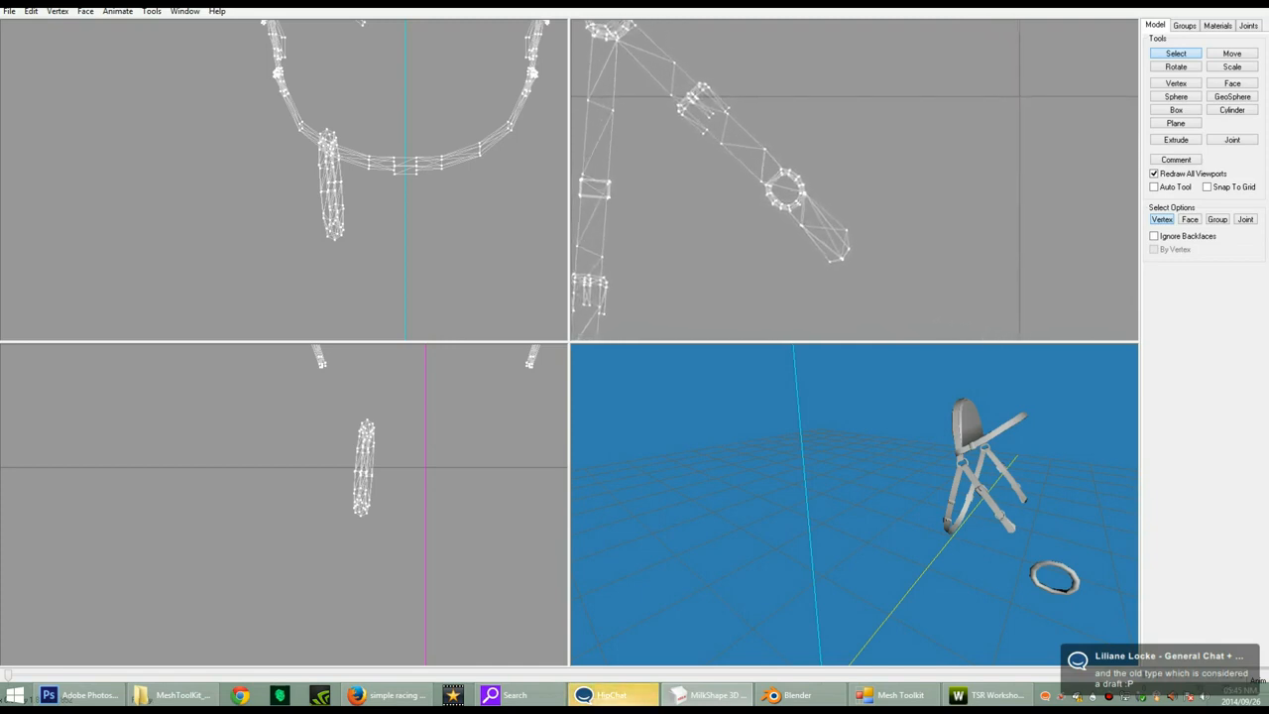
pyautogui.scroll(1, 854, 180)
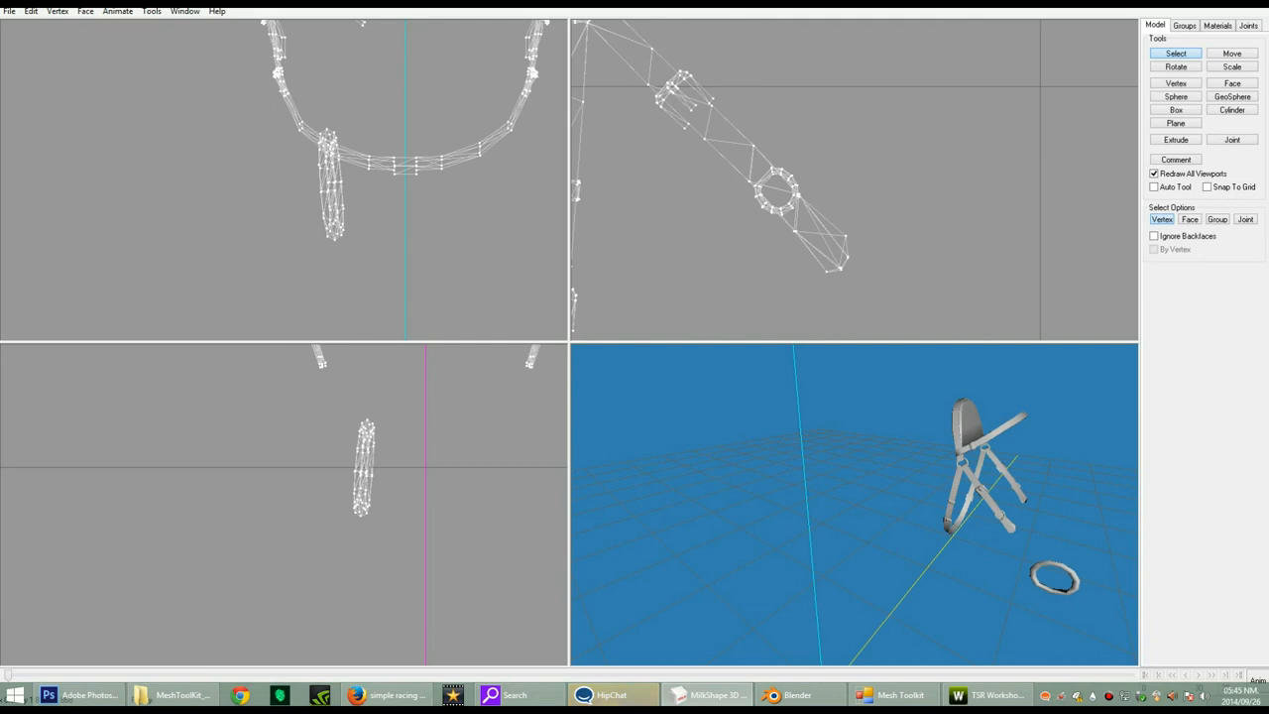
pyautogui.scroll(3, 855, 181)
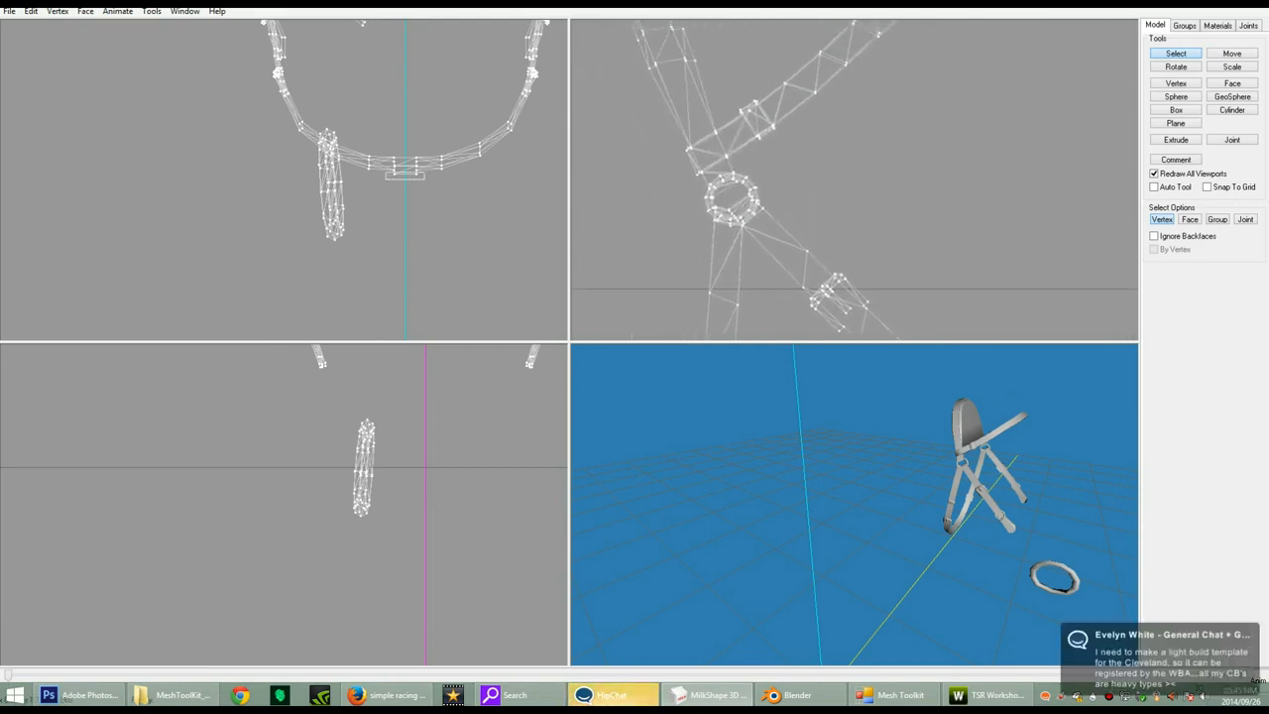
pyautogui.press('F2')
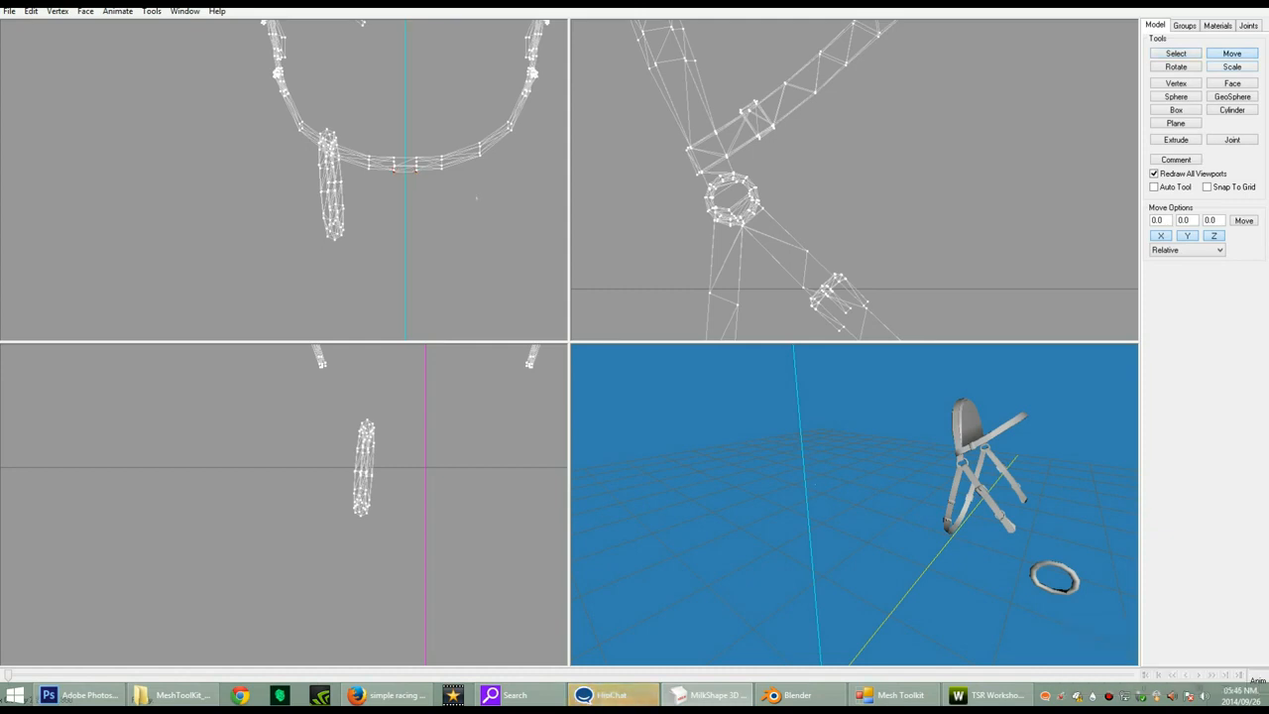
pyautogui.moveTo(912, 525)
pyautogui.mouseDown()
pyautogui.moveTo(759, 486)
pyautogui.moveTo(897, 518)
pyautogui.mouseUp()
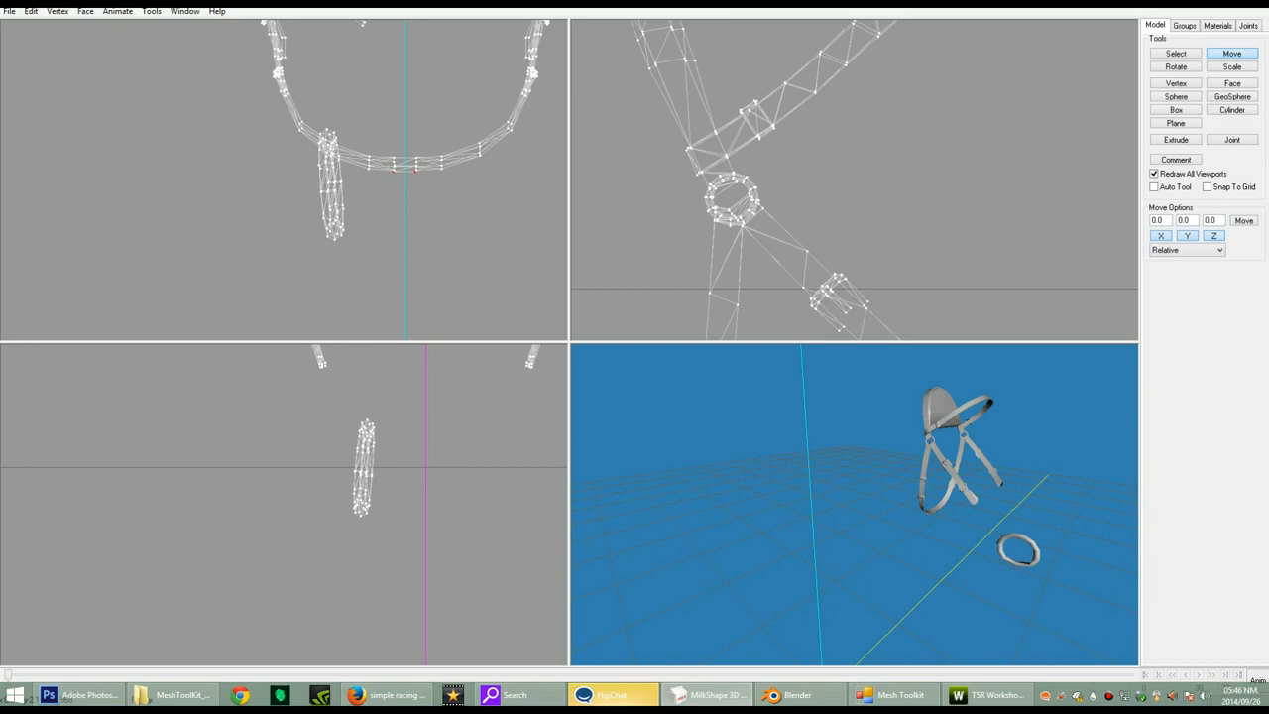
# - Delete the keeper loop on the browband just above the strap junction in the side view and check the bridle in 3D
pyautogui.press('F1')
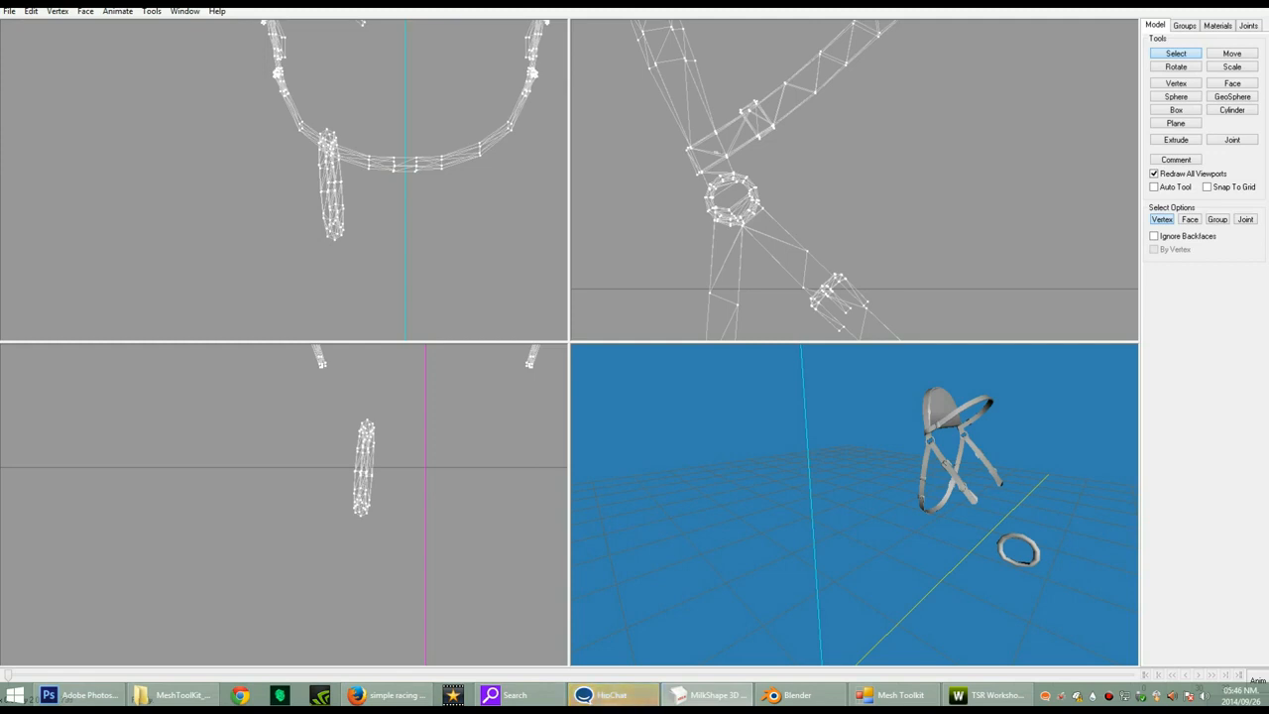
pyautogui.moveTo(733, 104); pyautogui.dragTo(763, 107)
pyautogui.press('Delete')
pyautogui.press('Delete')
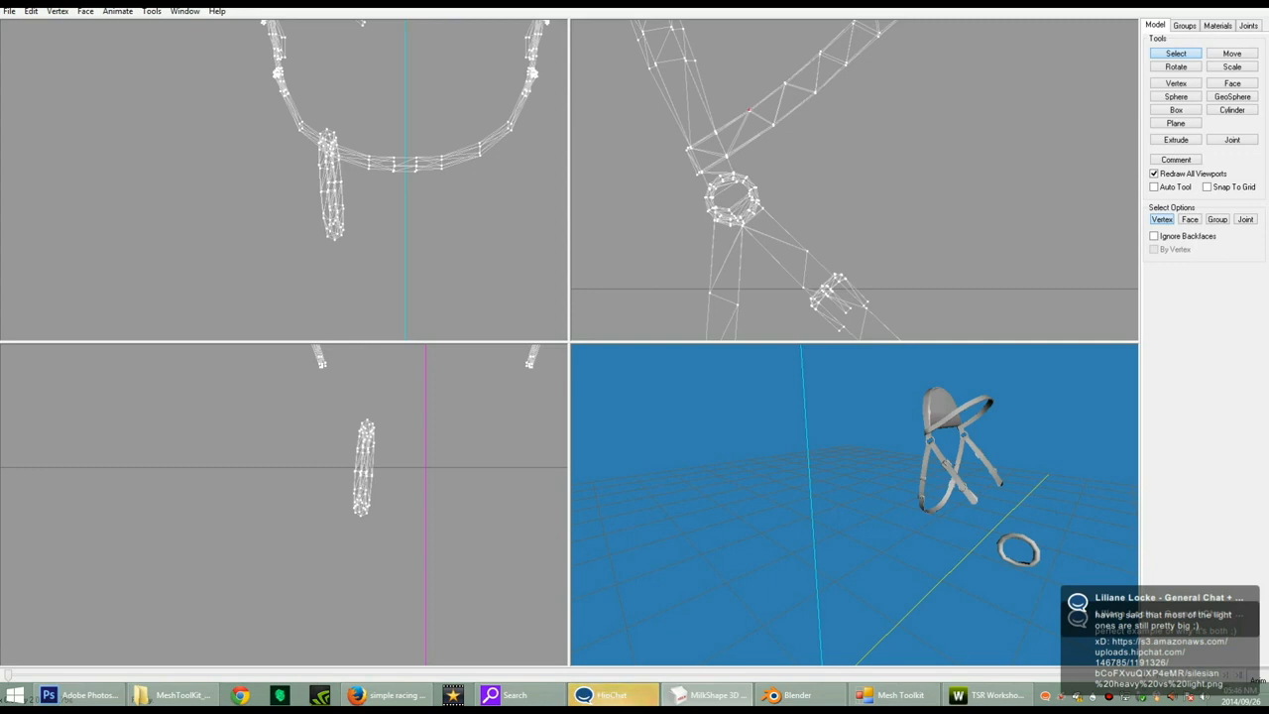
pyautogui.moveTo(854, 505); pyautogui.dragTo(864, 493)
pyautogui.scroll(-3, 855, 506)
pyautogui.scroll(3, 854, 506)
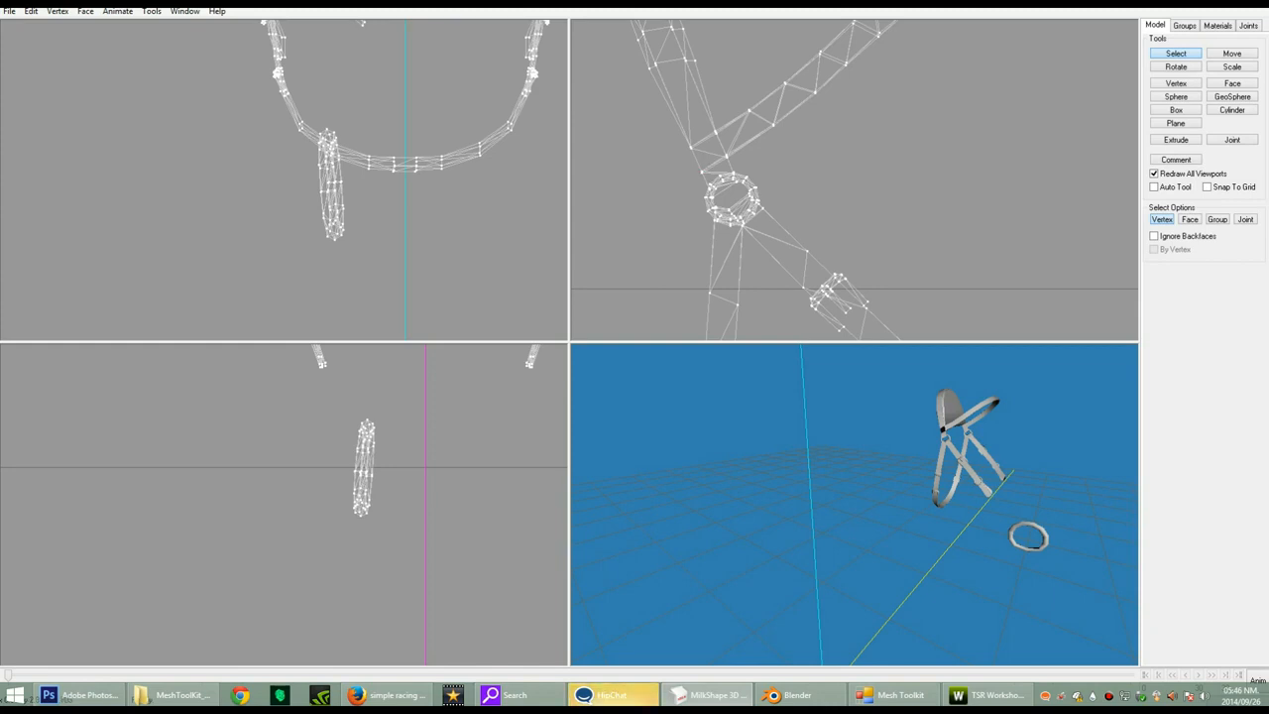
# - Select the lower half of the small ring at the strap junction in the side view and move it slightly downward
pyautogui.moveTo(852, 505); pyautogui.dragTo(921, 522)
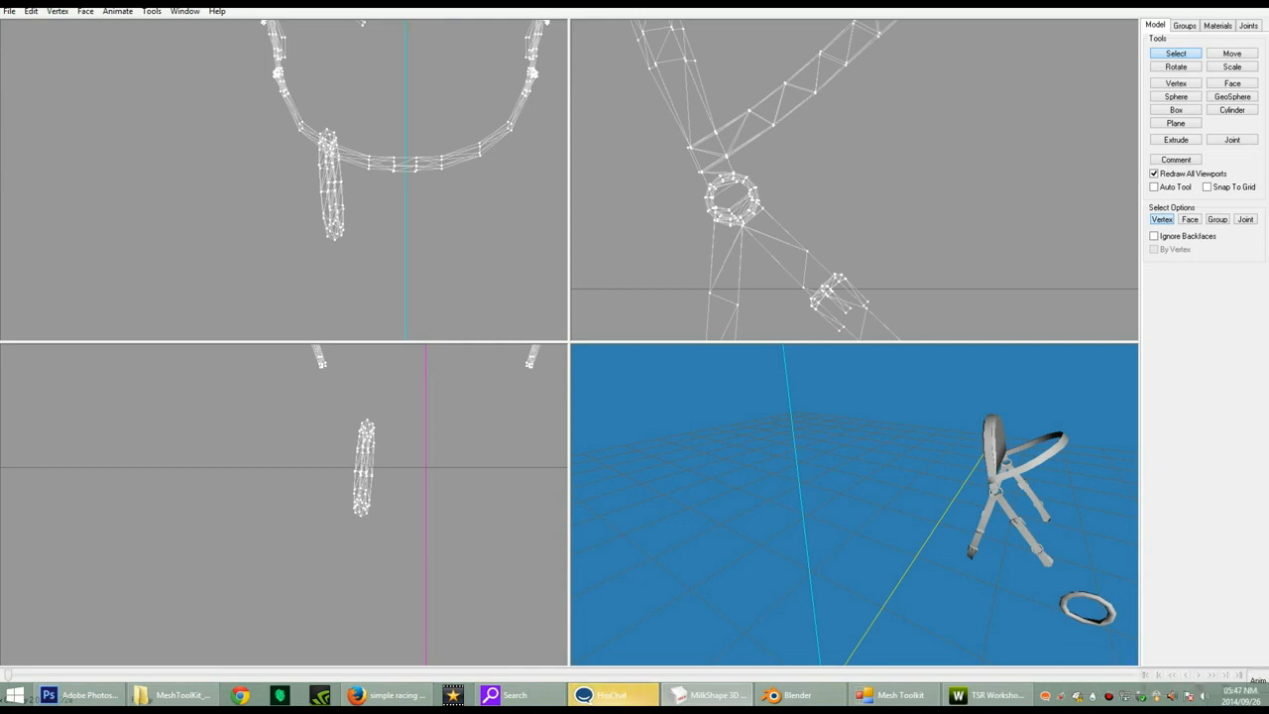
pyautogui.moveTo(932, 516); pyautogui.dragTo(961, 515)
pyautogui.keyDown('ctrl'); pyautogui.moveTo(853, 198); pyautogui.dragTo(708, 195); pyautogui.keyUp('ctrl')
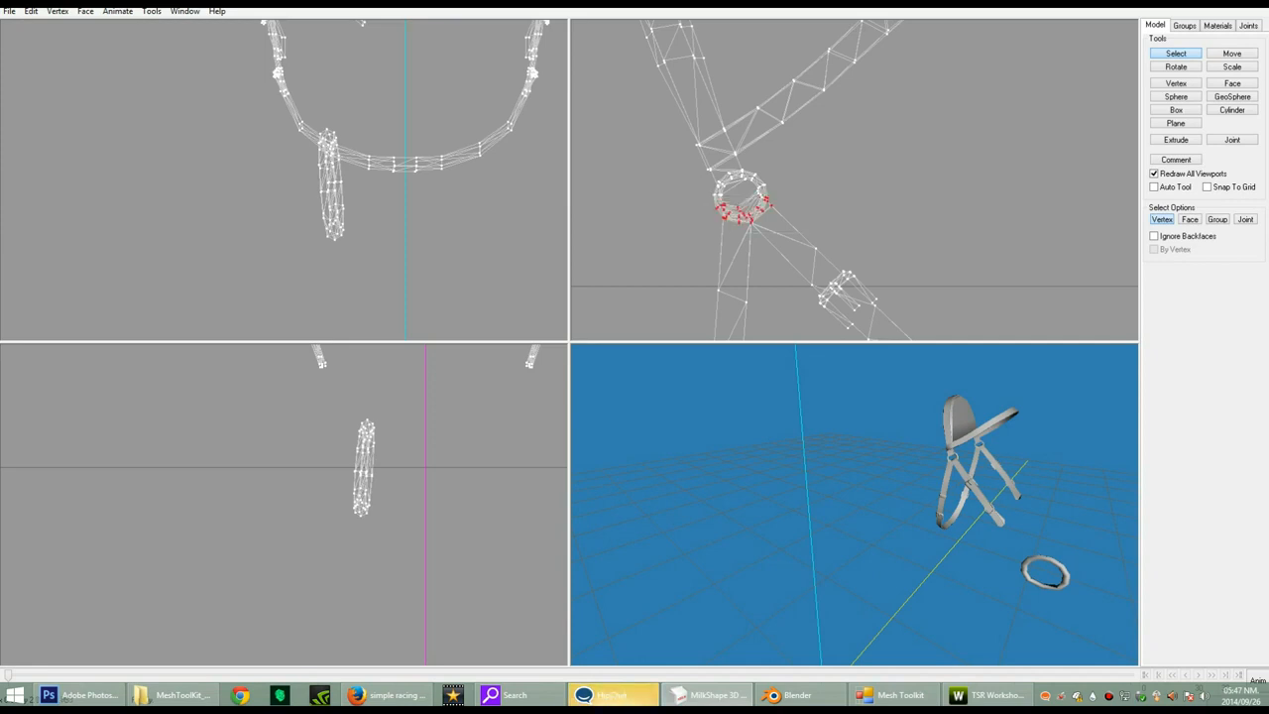
pyautogui.click(1231, 54)
pyautogui.moveTo(868, 200); pyautogui.dragTo(868, 205)
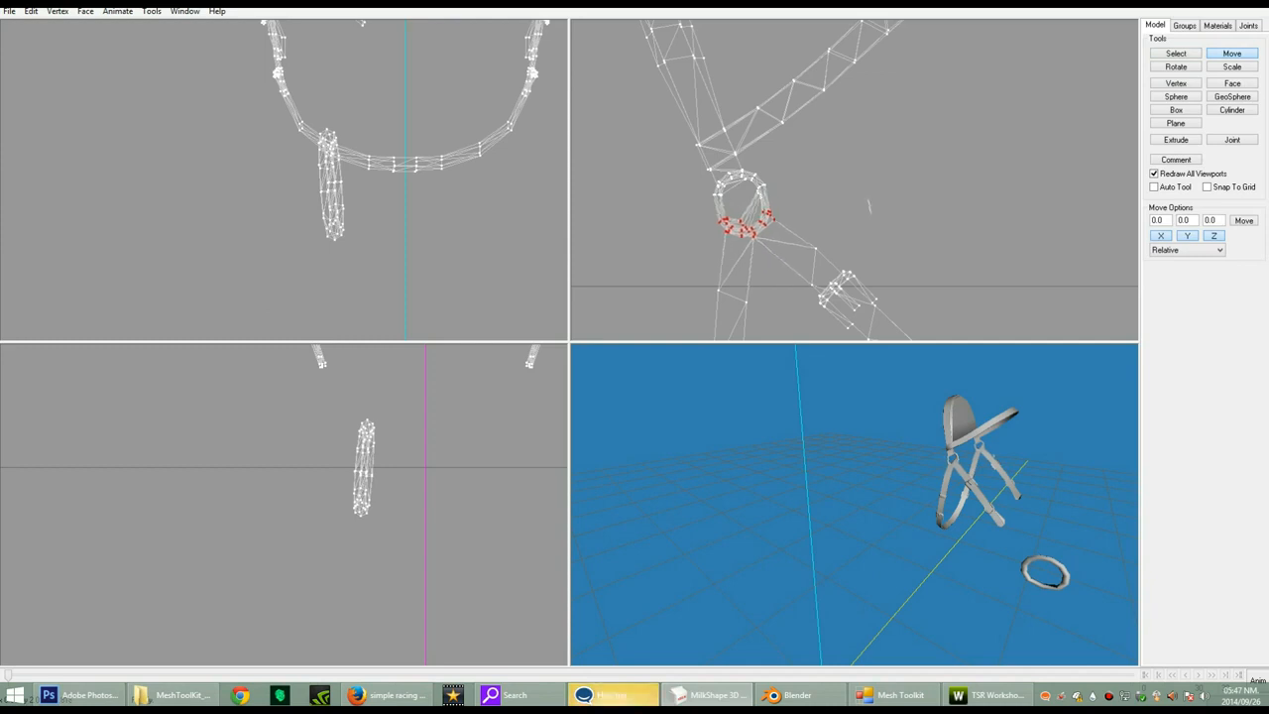
pyautogui.moveTo(862, 505)
pyautogui.mouseDown()
pyautogui.moveTo(881, 500)
pyautogui.moveTo(823, 514)
pyautogui.moveTo(860, 507)
pyautogui.mouseUp()
# - Select the ring's upper vertices on the side facing the browband and move them down to even out the stretched opening
pyautogui.press('F1')
pyautogui.press('F2')
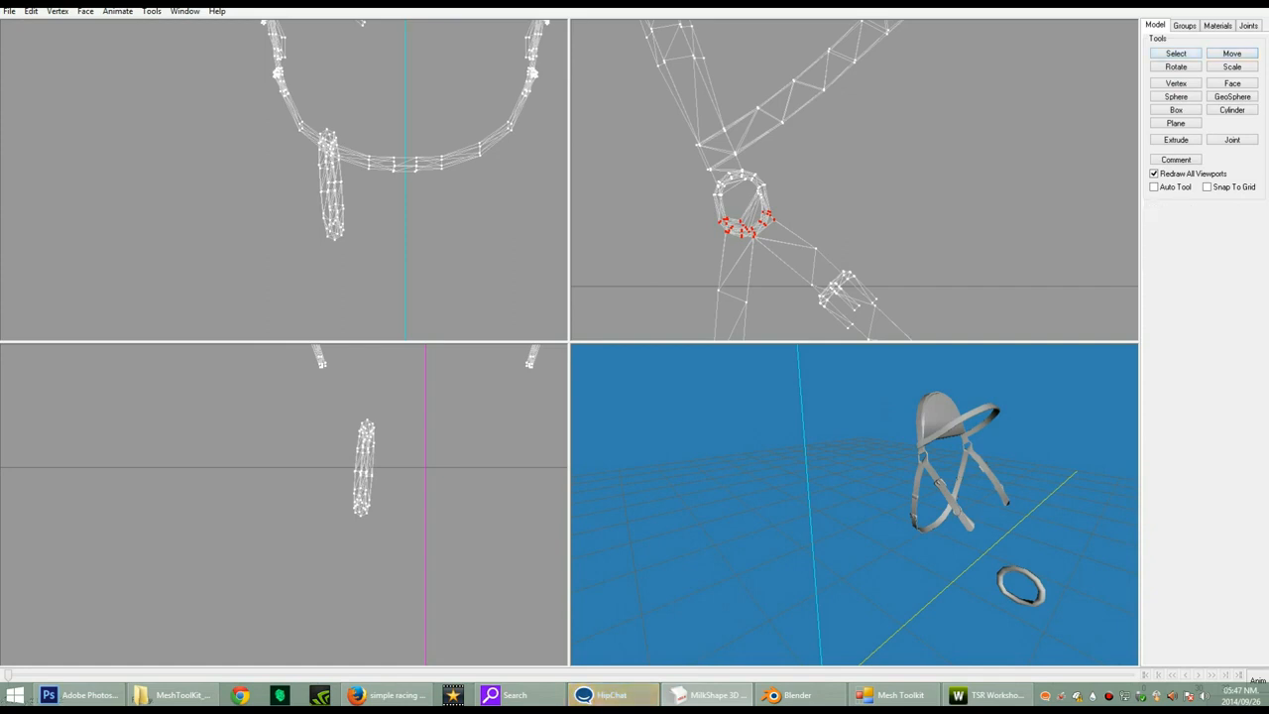
pyautogui.press('F1')
pyautogui.click(743, 199)
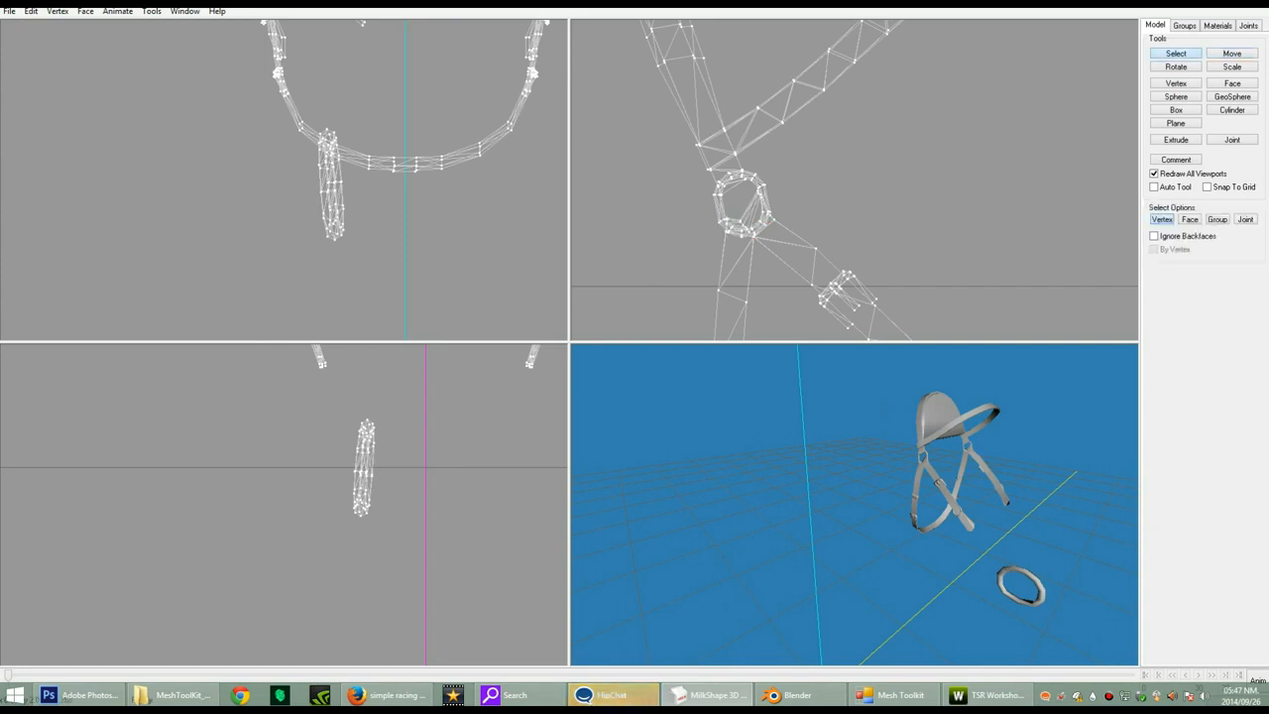
pyautogui.moveTo(743, 200); pyautogui.dragTo(774, 182)
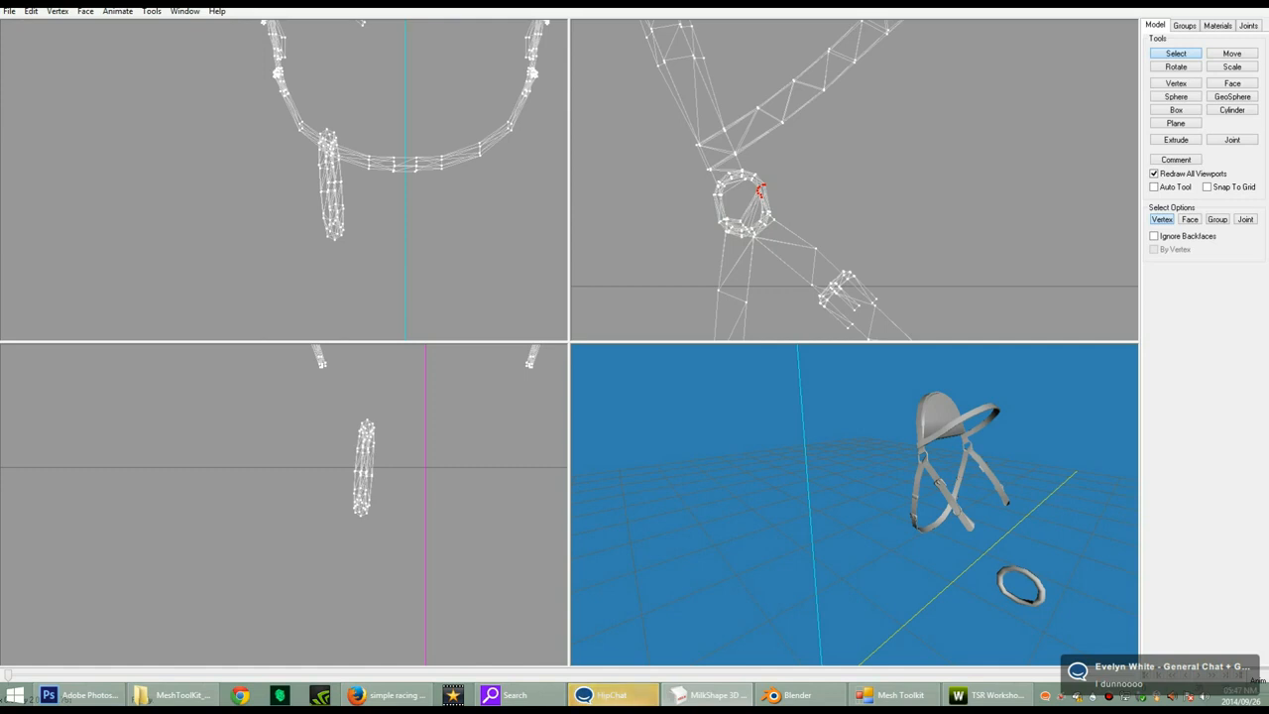
pyautogui.press('F2')
pyautogui.moveTo(821, 137); pyautogui.dragTo(826, 161)
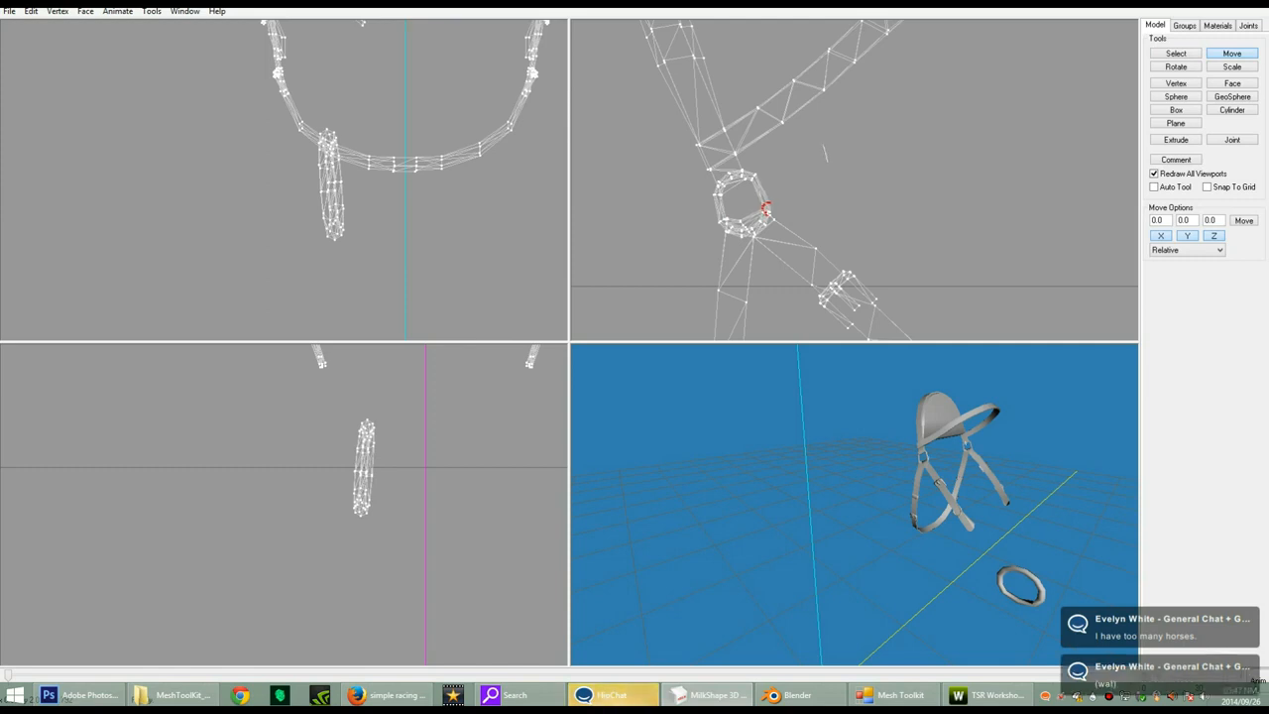
pyautogui.moveTo(832, 521); pyautogui.dragTo(882, 492)
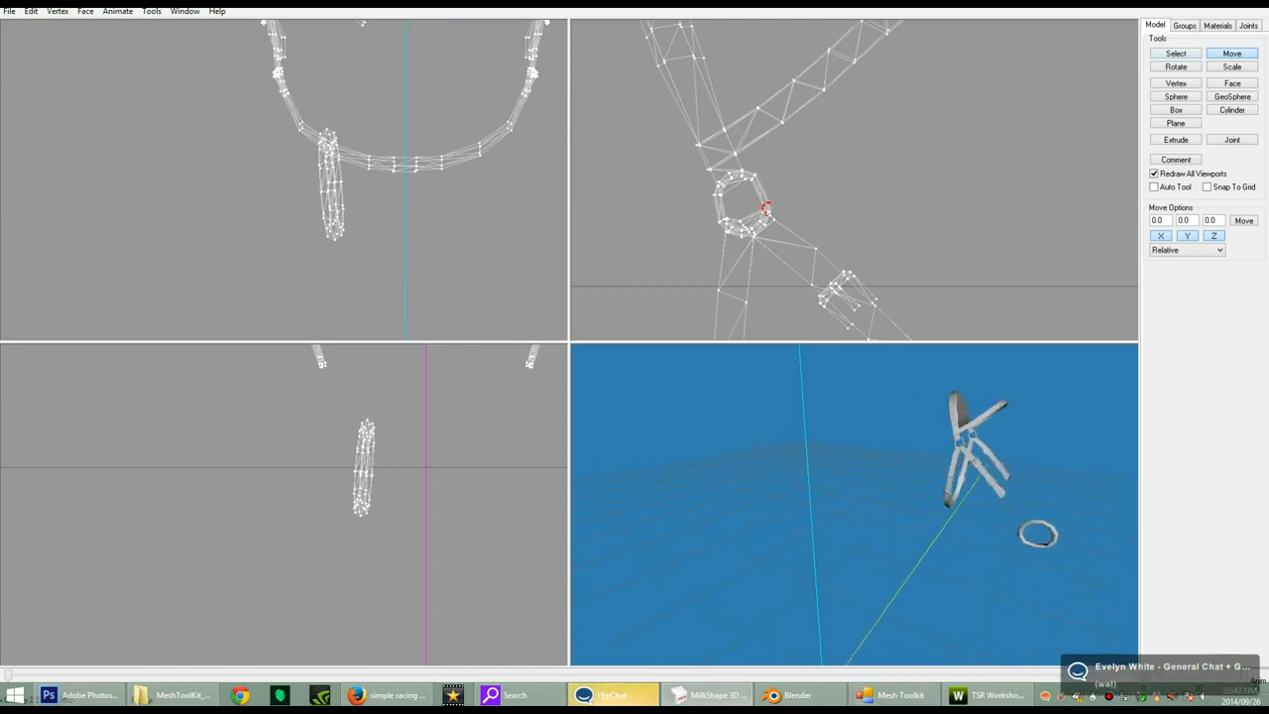
# - Nudge the vertices at the bottom of the junction ring slightly toward the diagonal cheek strap and check the ring in 3D
pyautogui.click(1175, 53)
pyautogui.moveTo(755, 235)
pyautogui.mouseDown()
pyautogui.moveTo(749, 251)
pyautogui.moveTo(760, 251)
pyautogui.moveTo(747, 225)
pyautogui.mouseUp()
pyautogui.click(751, 238)
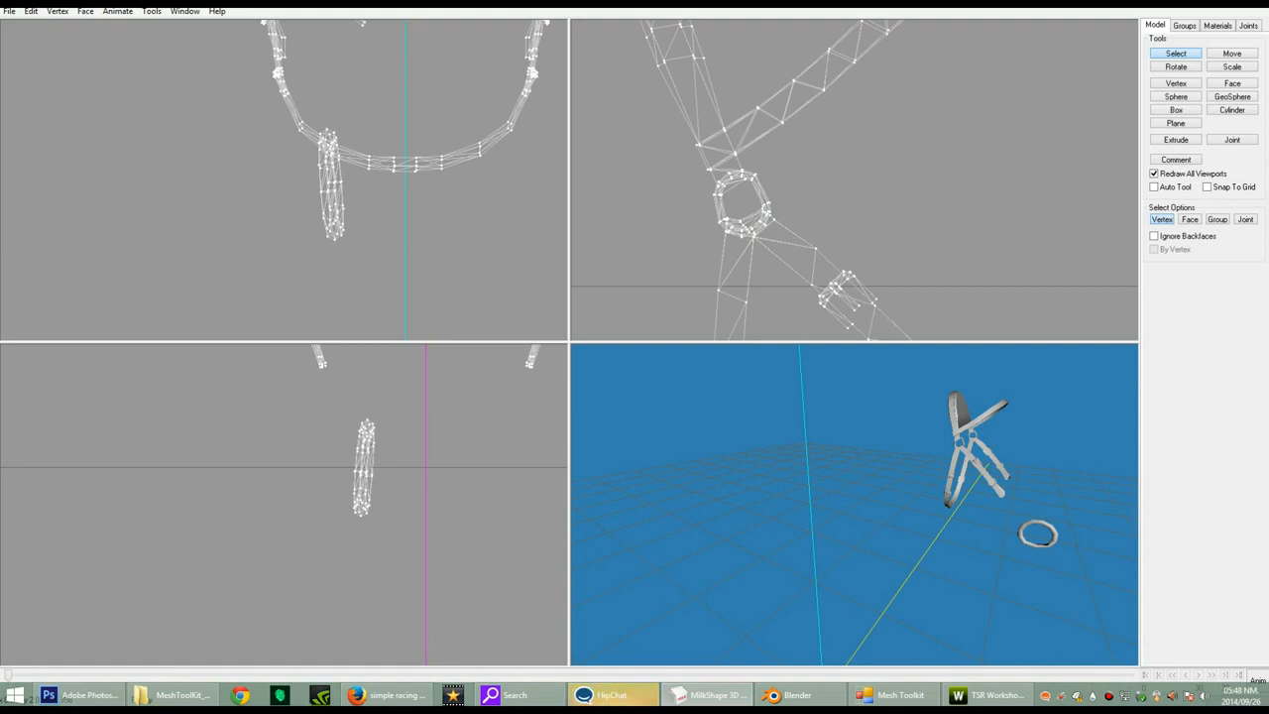
pyautogui.moveTo(763, 242); pyautogui.dragTo(753, 234)
pyautogui.click(1231, 53)
pyautogui.scroll(-4, 854, 504)
pyautogui.scroll(6, 855, 505)
pyautogui.scroll(-1, 854, 504)
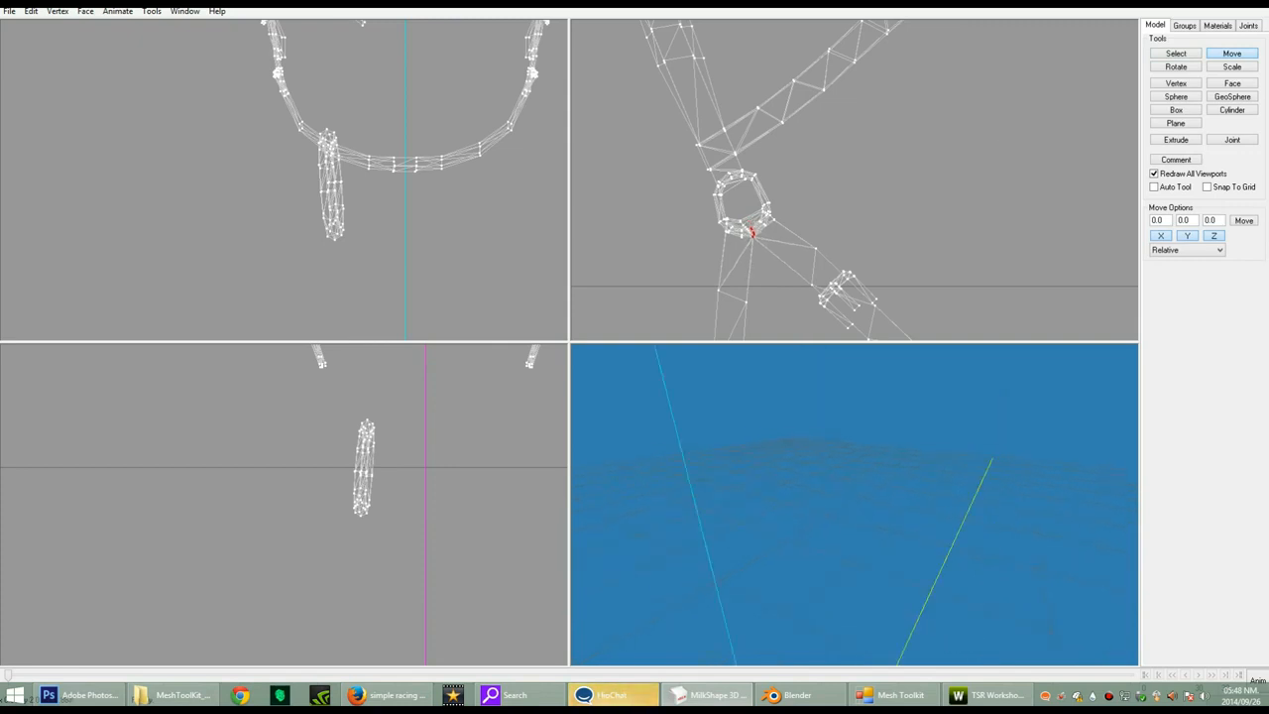
pyautogui.scroll(-3, 854, 505)
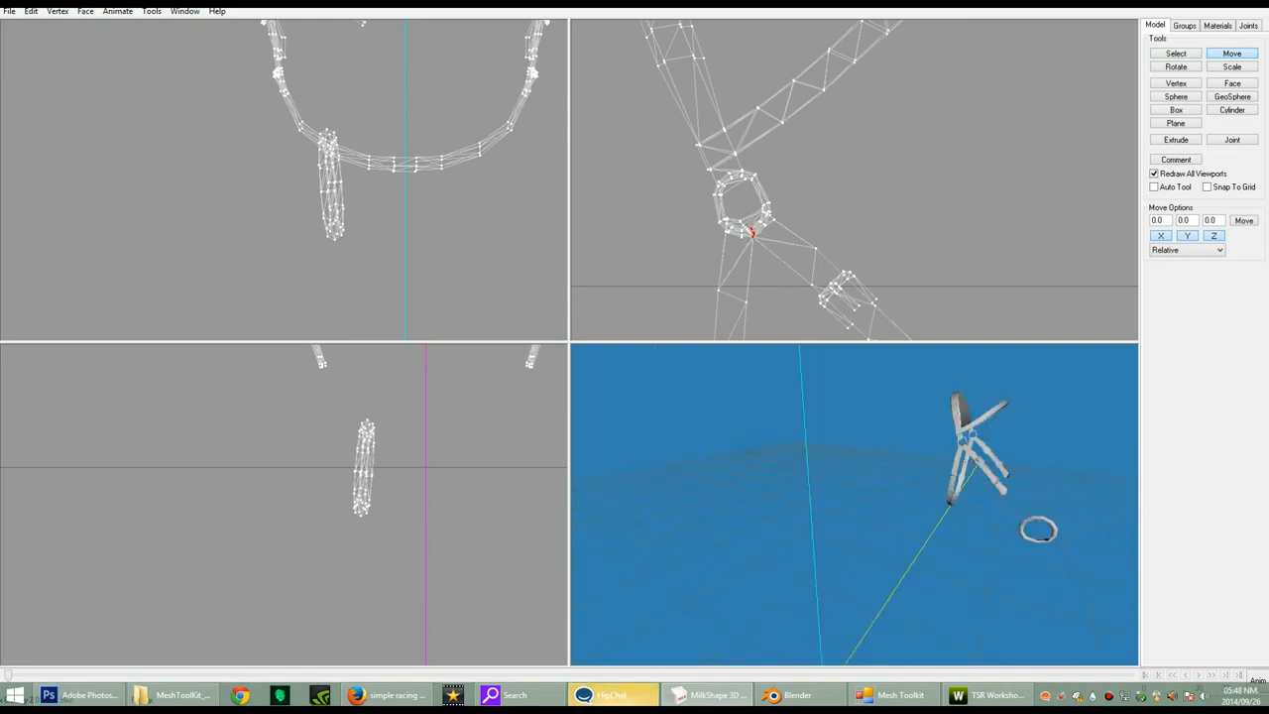
pyautogui.moveTo(854, 504); pyautogui.dragTo(920, 530)
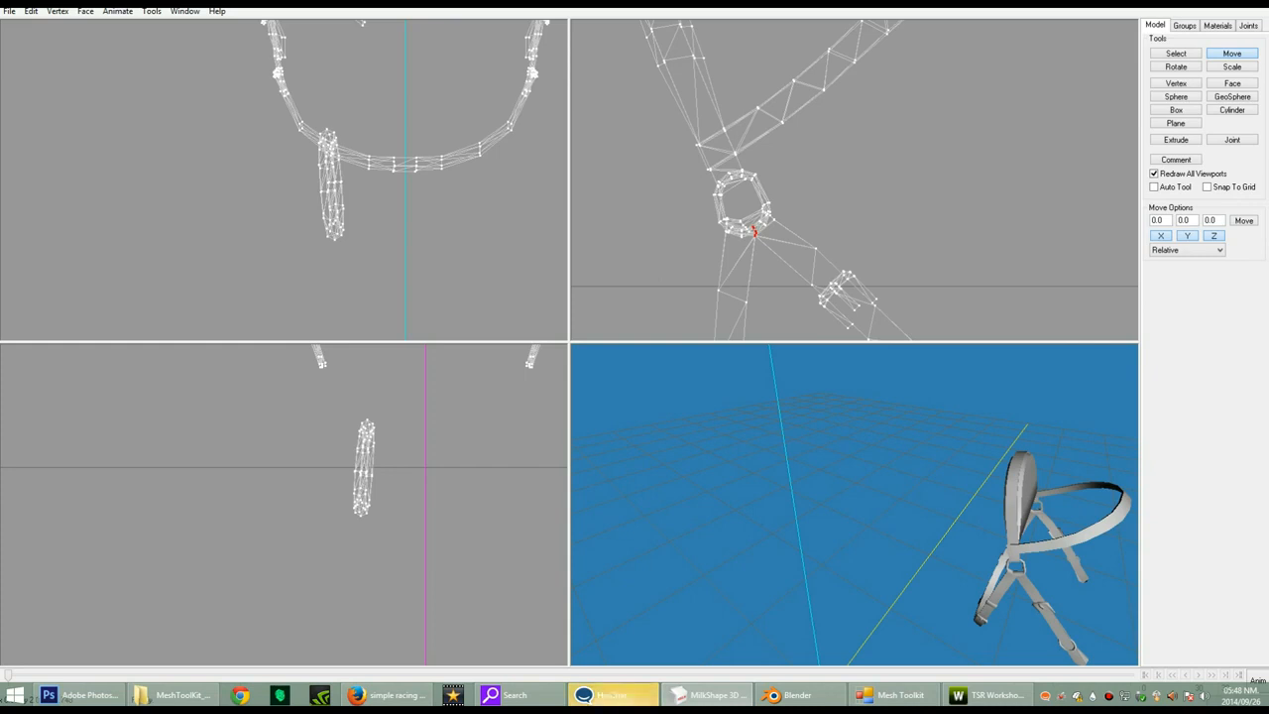
pyautogui.moveTo(854, 515); pyautogui.dragTo(899, 499)
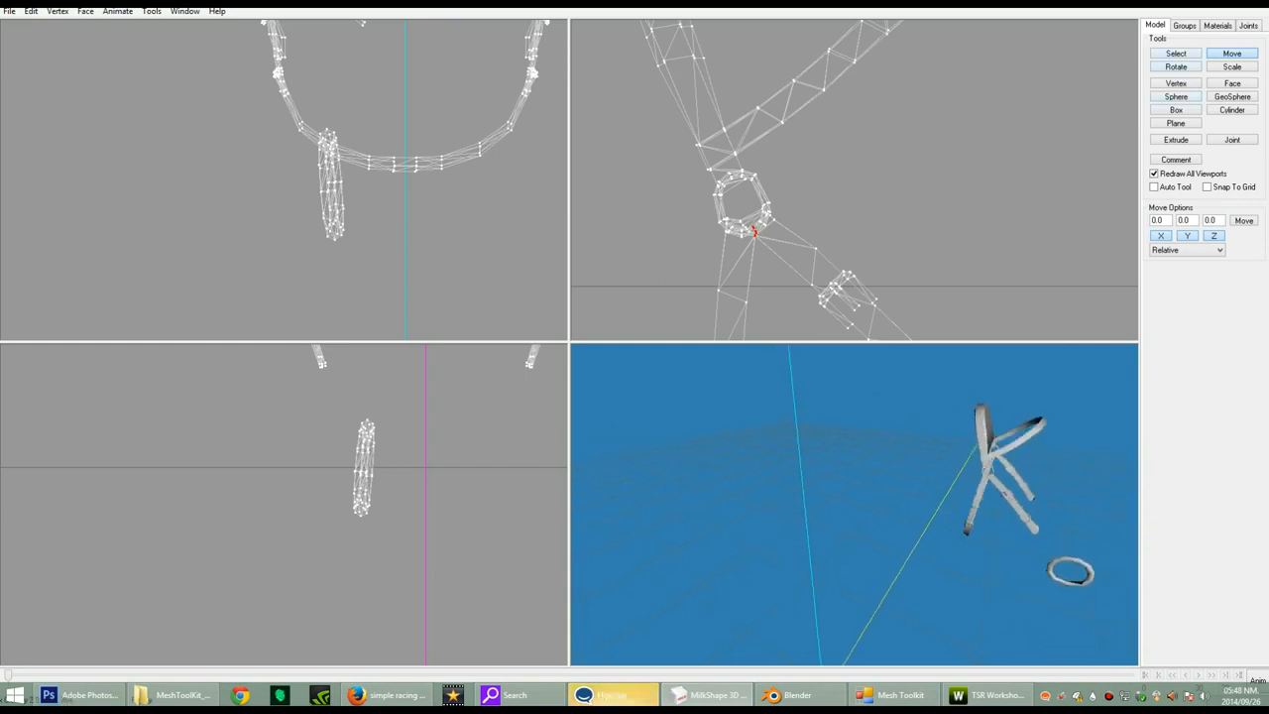
# - Delete the lower section of the browband that joins the cheek strap above the ring in the side view
pyautogui.click(1175, 53)
pyautogui.click(971, 178)
pyautogui.click(757, 107)
pyautogui.press('Delete')
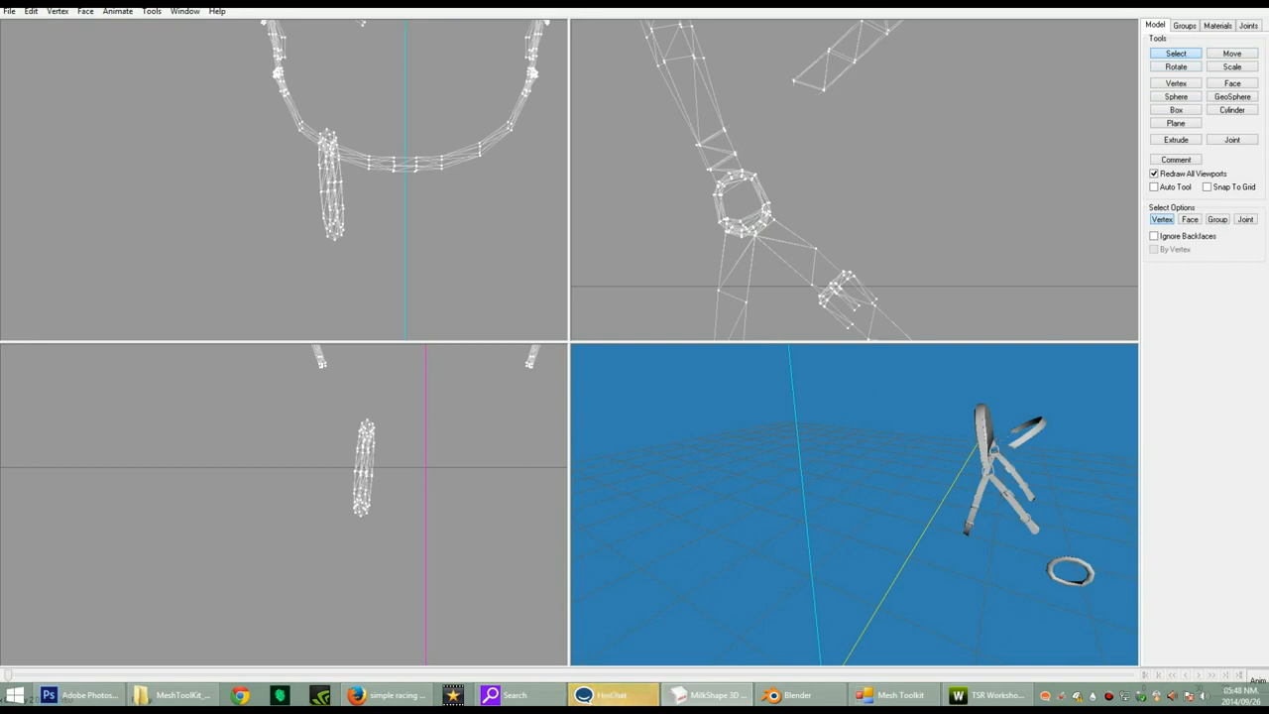
# - Move the outer corner vertex of the browband's cut end slightly up along the strap to square off the end
pyautogui.moveTo(773, 91); pyautogui.dragTo(816, 75)
pyautogui.press('F2')
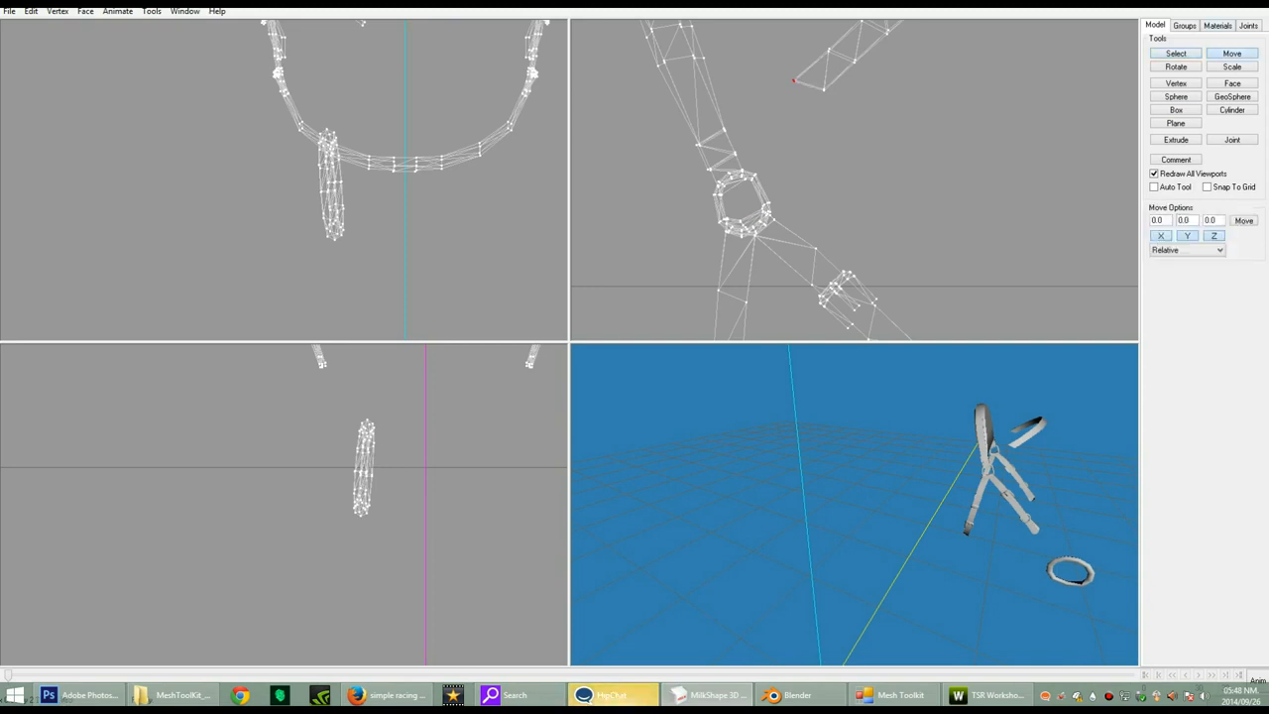
pyautogui.moveTo(793, 80); pyautogui.dragTo(803, 72)
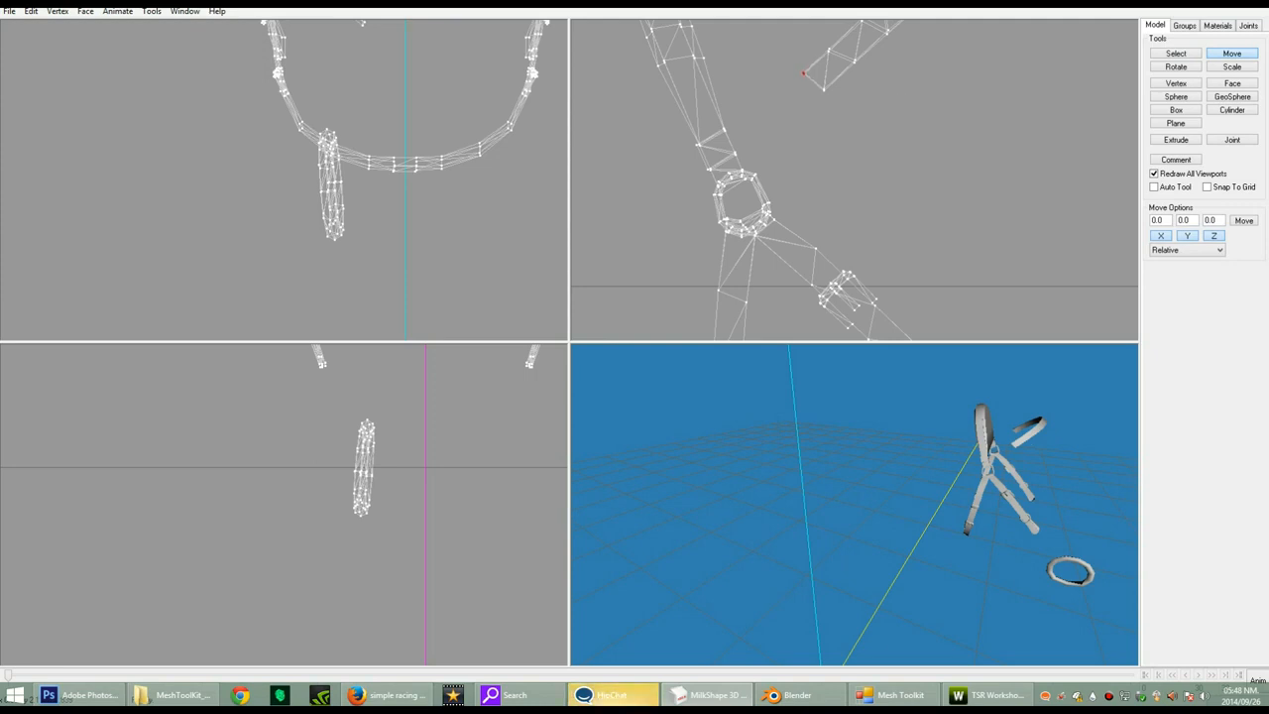